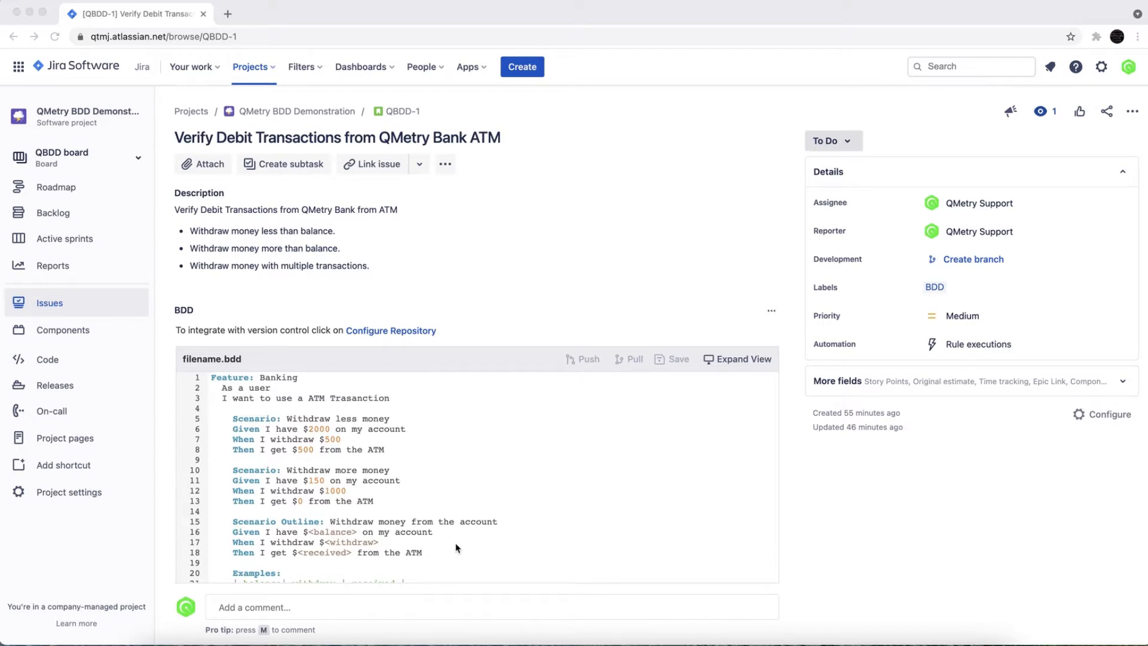
Step: Examine the BDD scenarios and the linked Test Case/Acceptance Criteria list on the story QBDD-1
scroll(456, 548, down, 2)
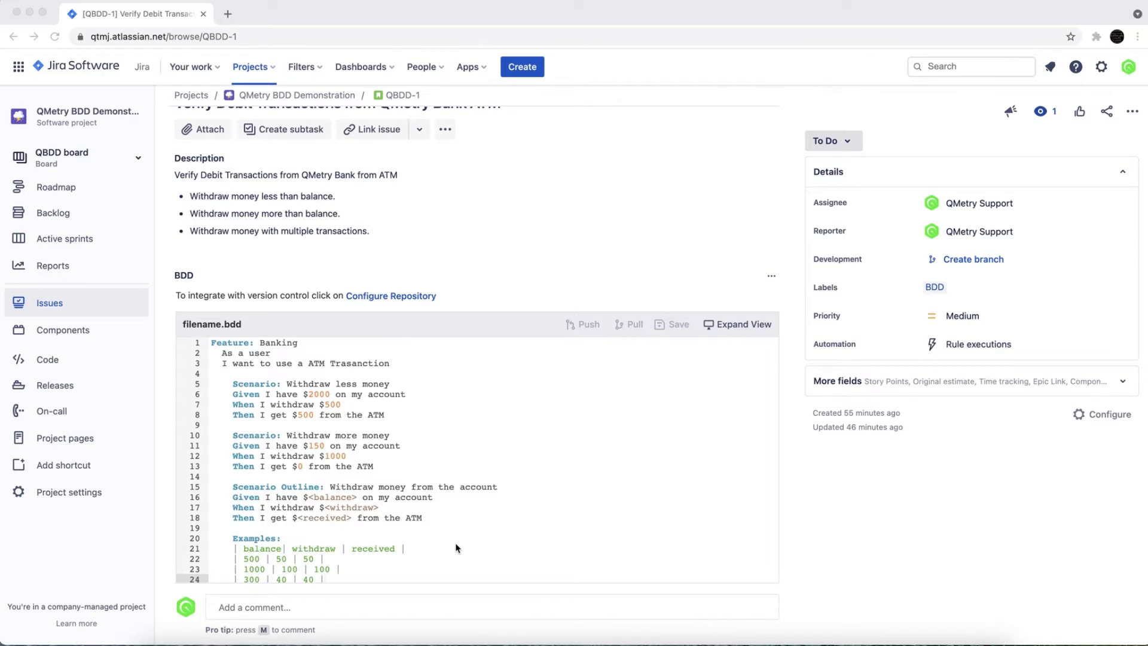
scroll(456, 548, up, 2)
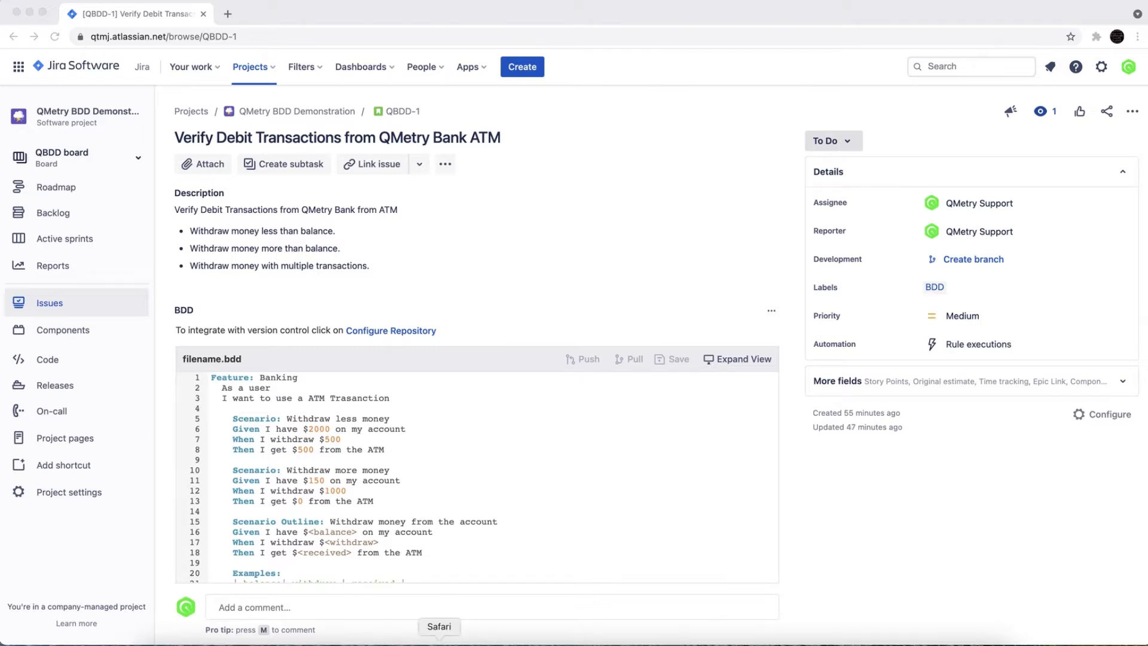
scroll(443, 541, down, 2)
scroll(443, 532, up, 2)
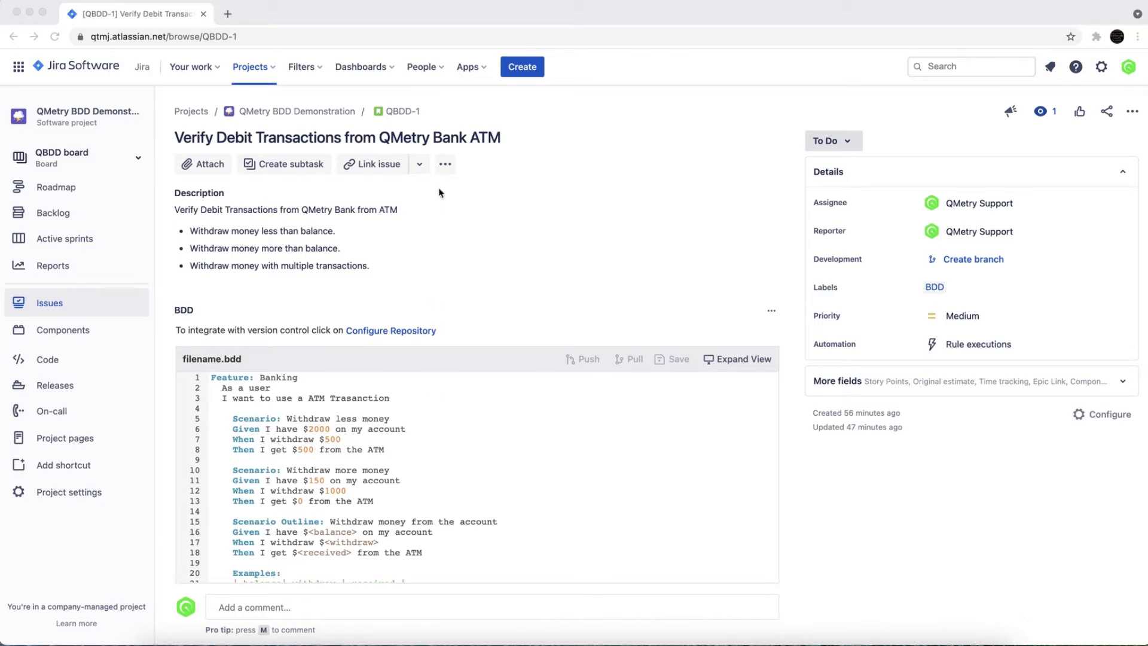
click(446, 168)
click(446, 167)
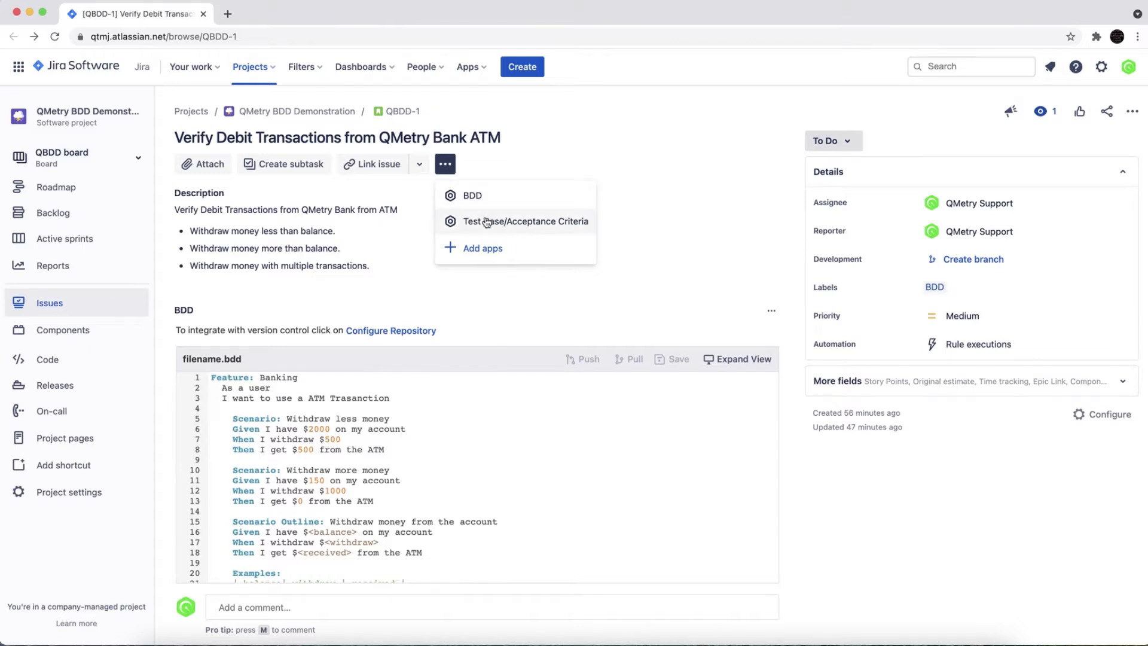
click(479, 315)
scroll(479, 315, down, 3)
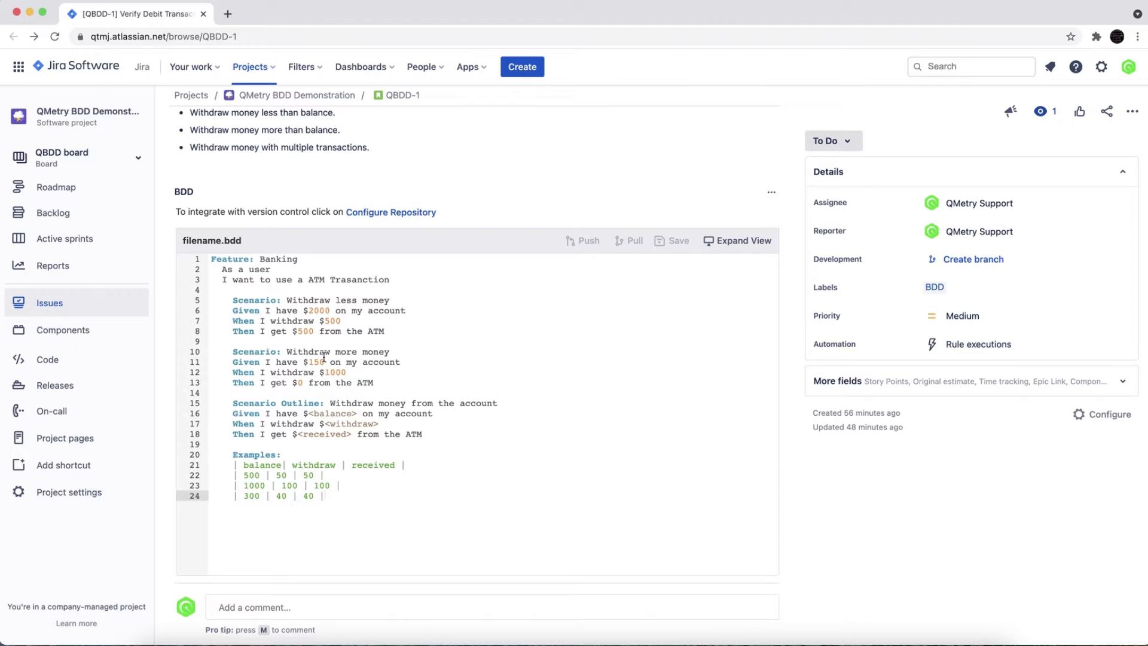
scroll(324, 357, down, 5)
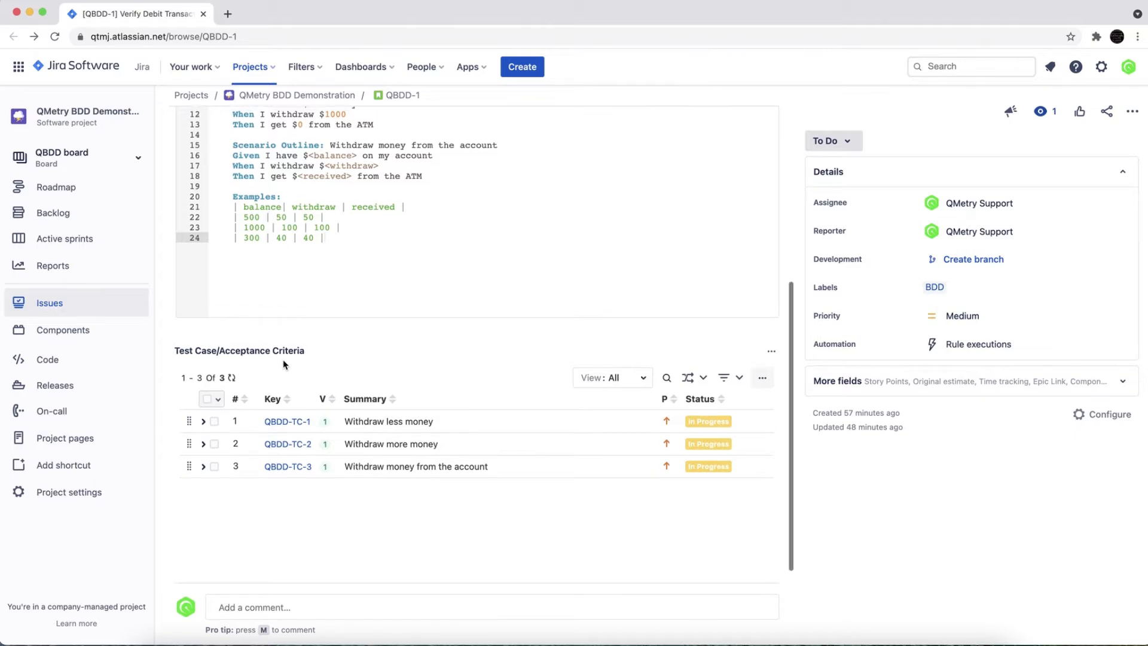
scroll(283, 365, up, 6)
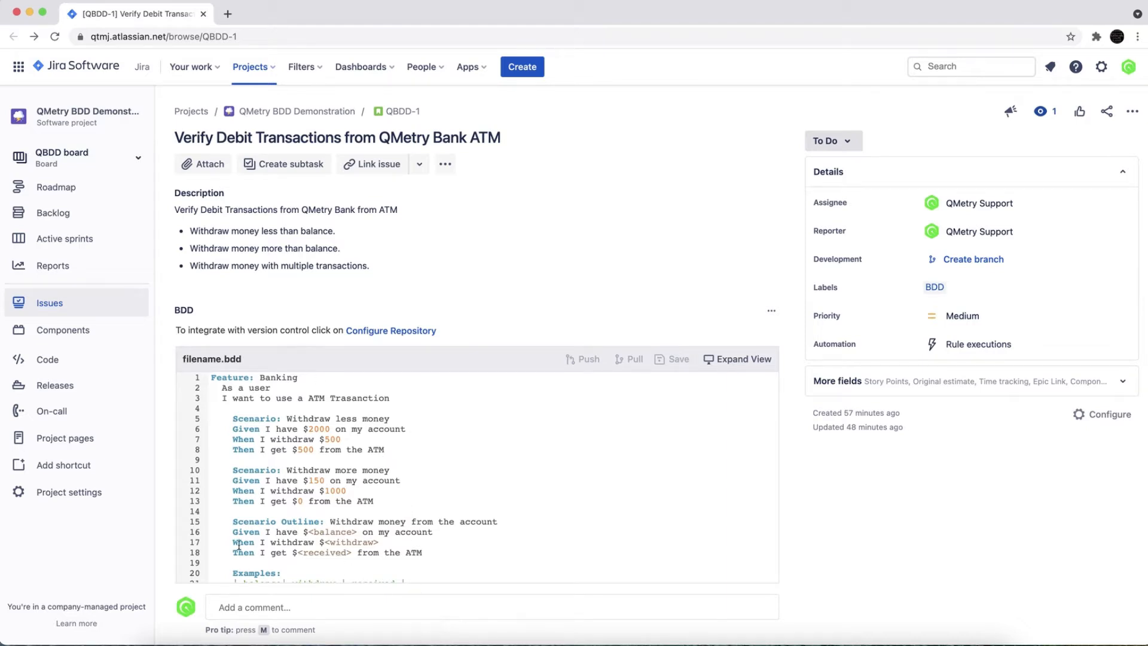
Step: Open the QMetry project settings for the QMetry BDD Demonstration project
click(83, 500)
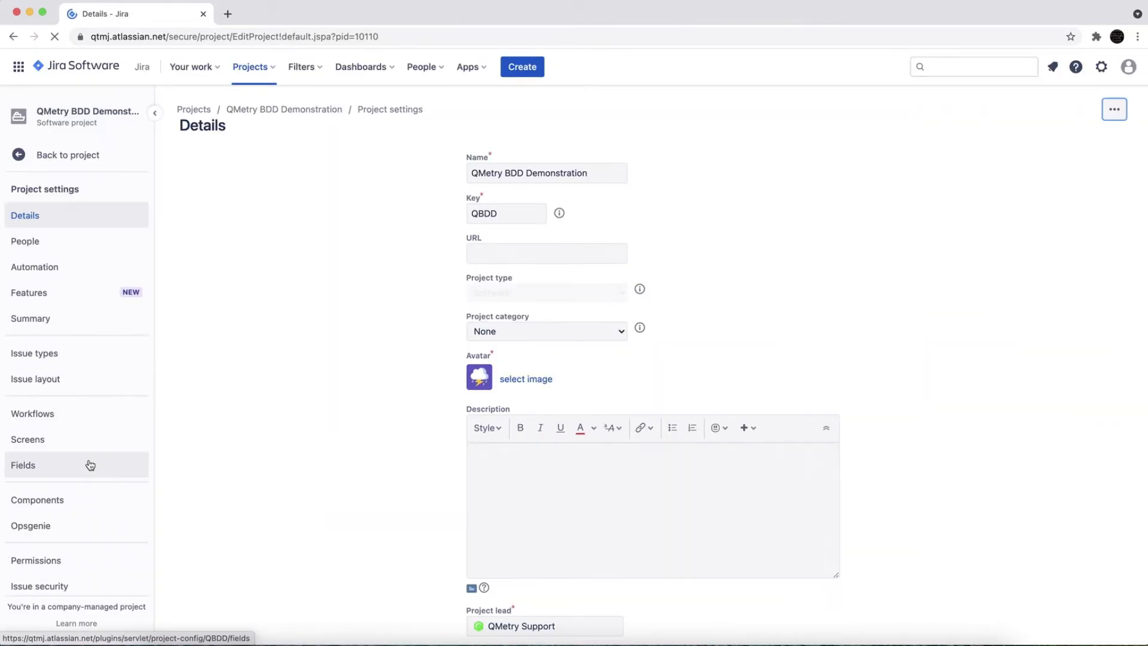
scroll(89, 464, down, 5)
scroll(90, 464, down, 1)
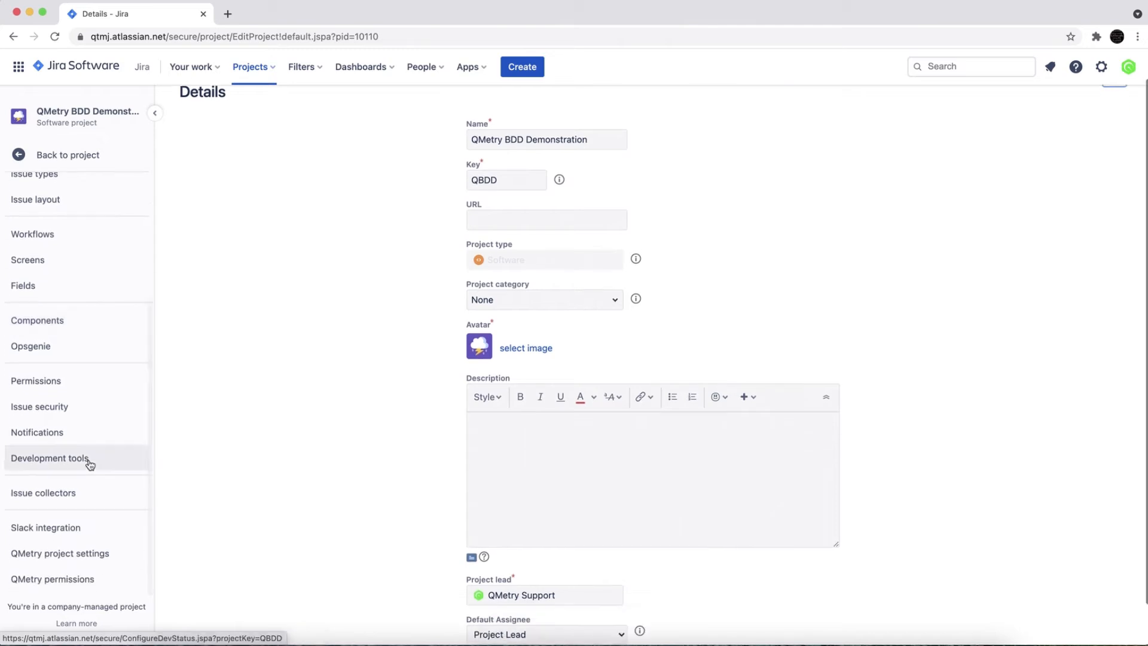
click(63, 551)
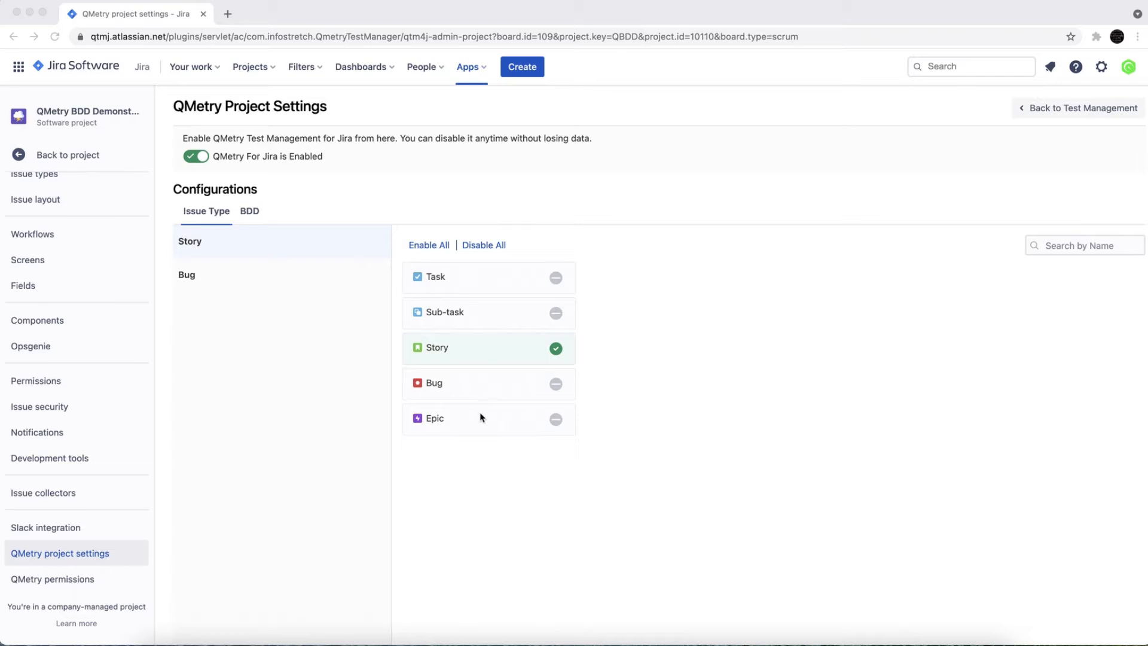
Step: Enable Epic as a Story issue type in the QMetry configuration and apply the changes
click(506, 421)
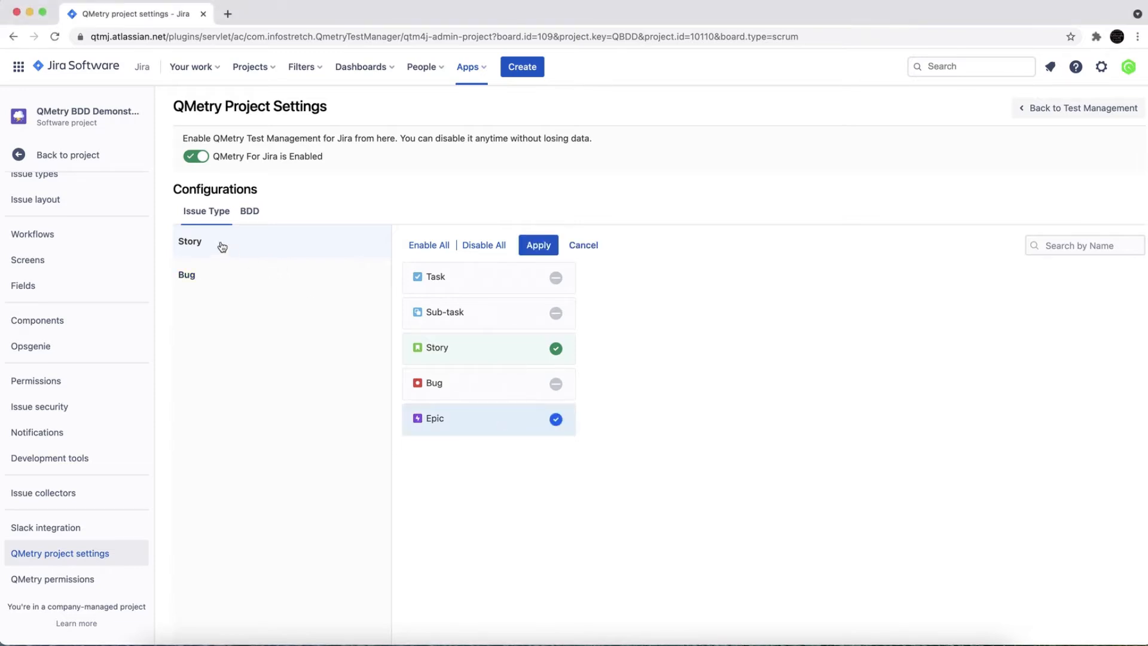
click(541, 246)
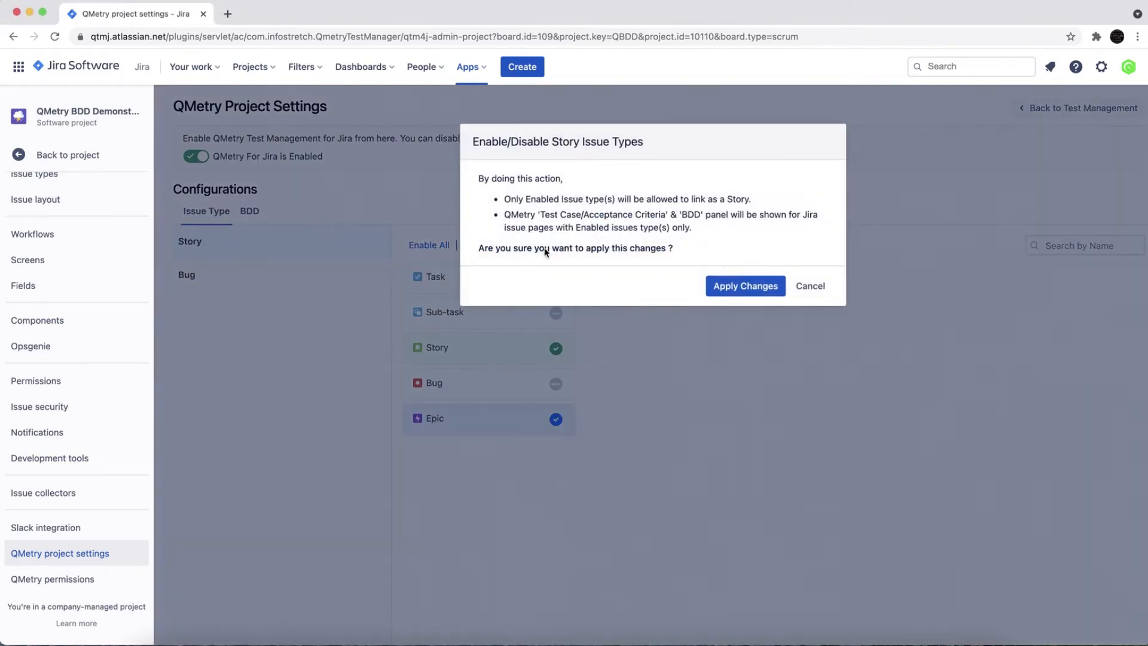
click(745, 285)
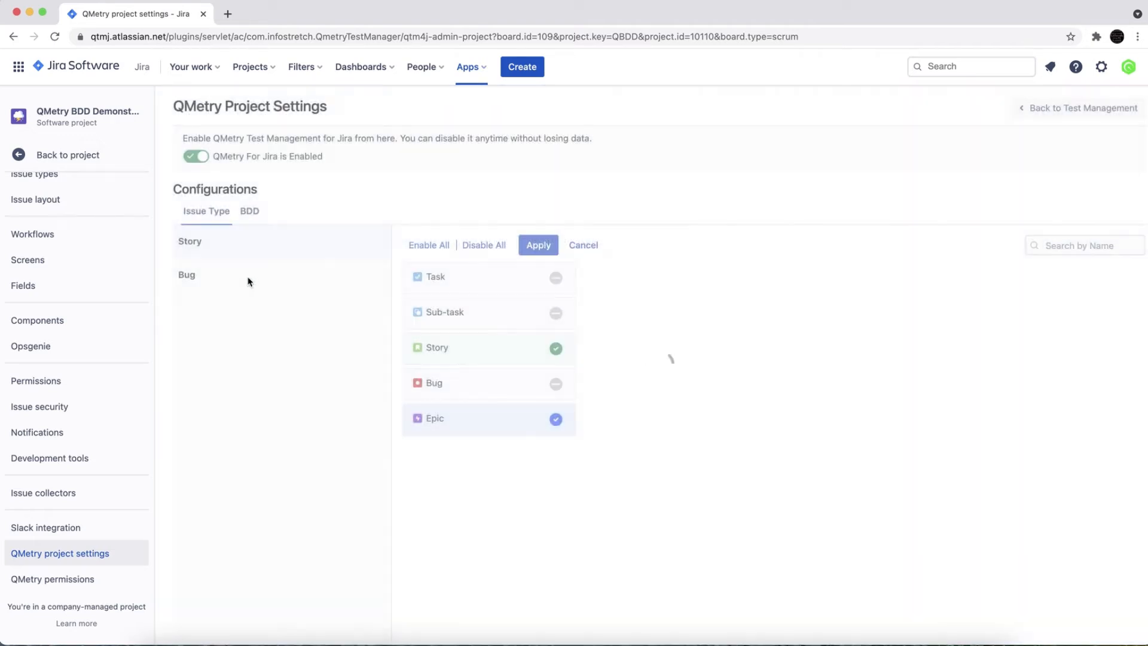
Step: Check the issue types mapped to Bug and Story, and enable the BDD panel for the project
click(188, 277)
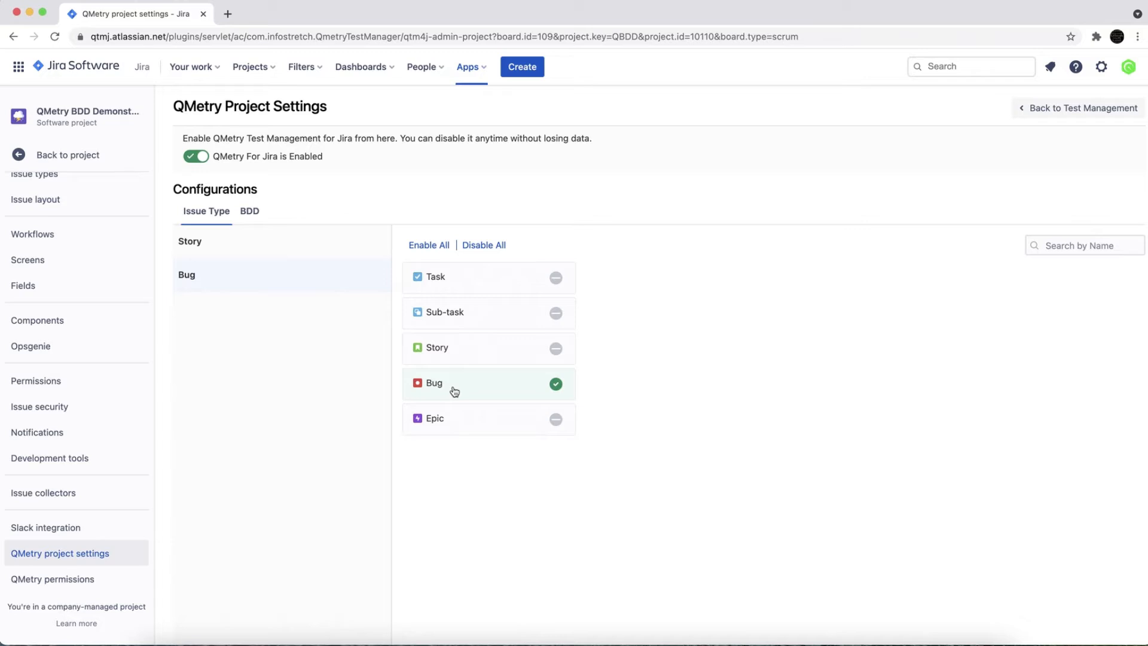
click(205, 242)
click(249, 214)
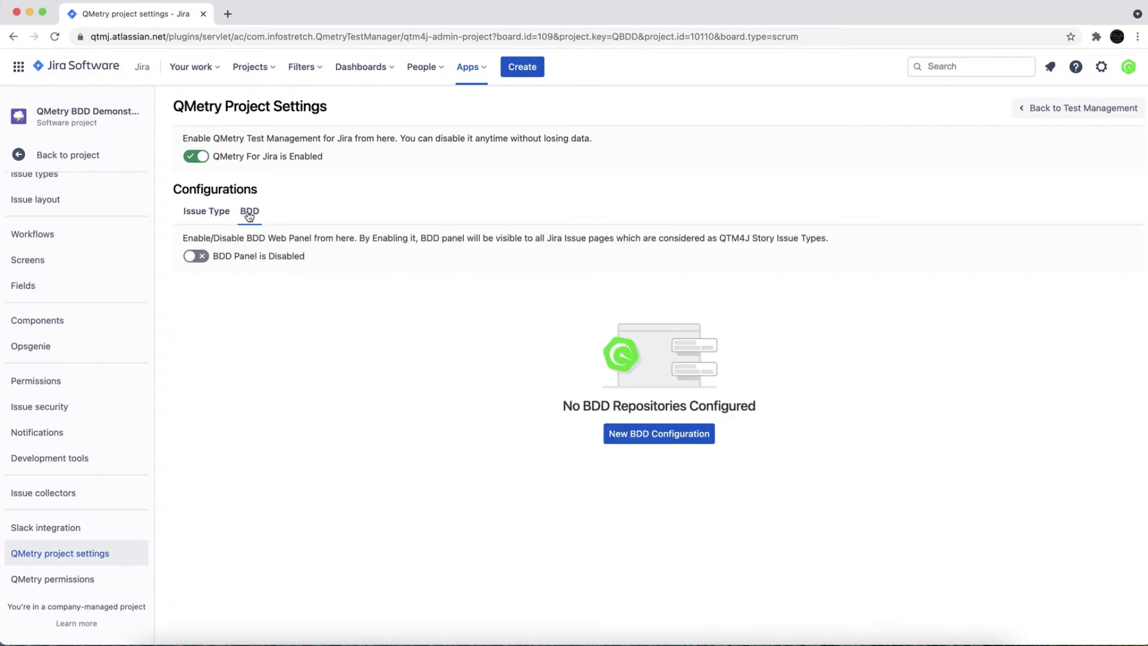
click(206, 259)
click(214, 217)
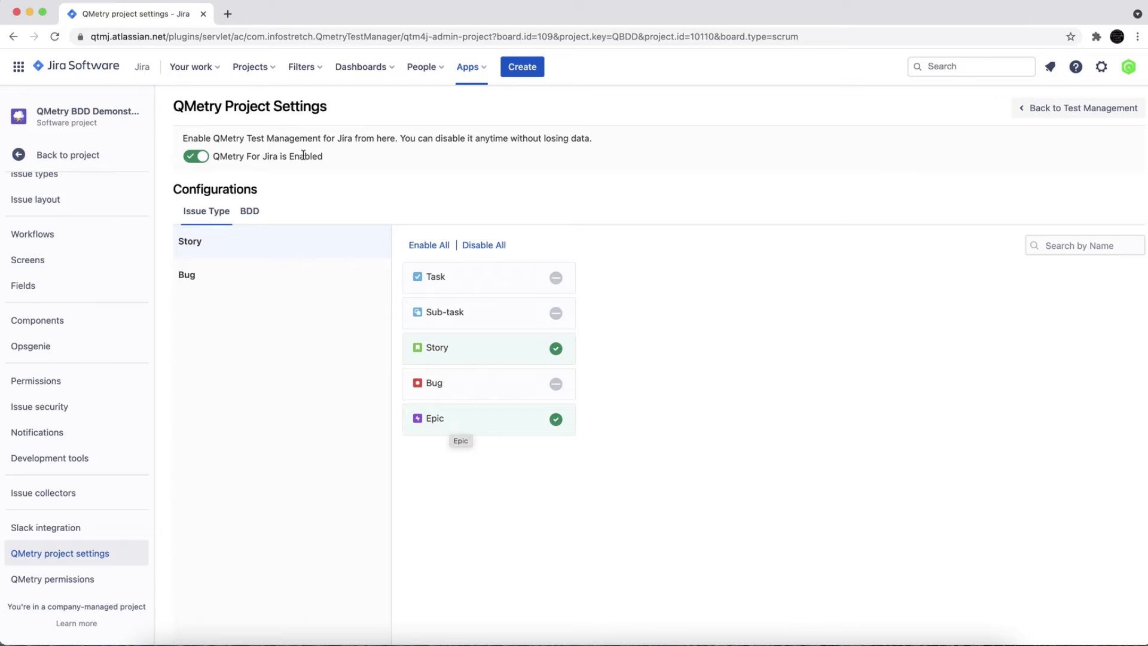
click(251, 211)
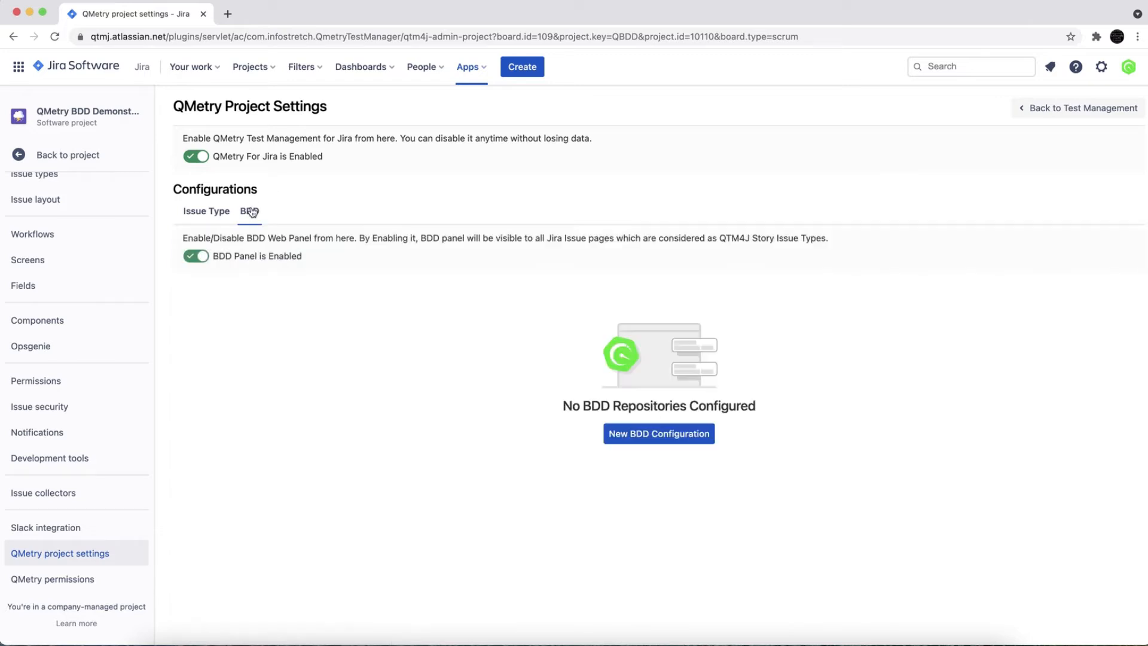
Step: Start a new BDD configuration with BitBucket as version control and the qmetrybdddemo-atm.git repository URL
click(440, 644)
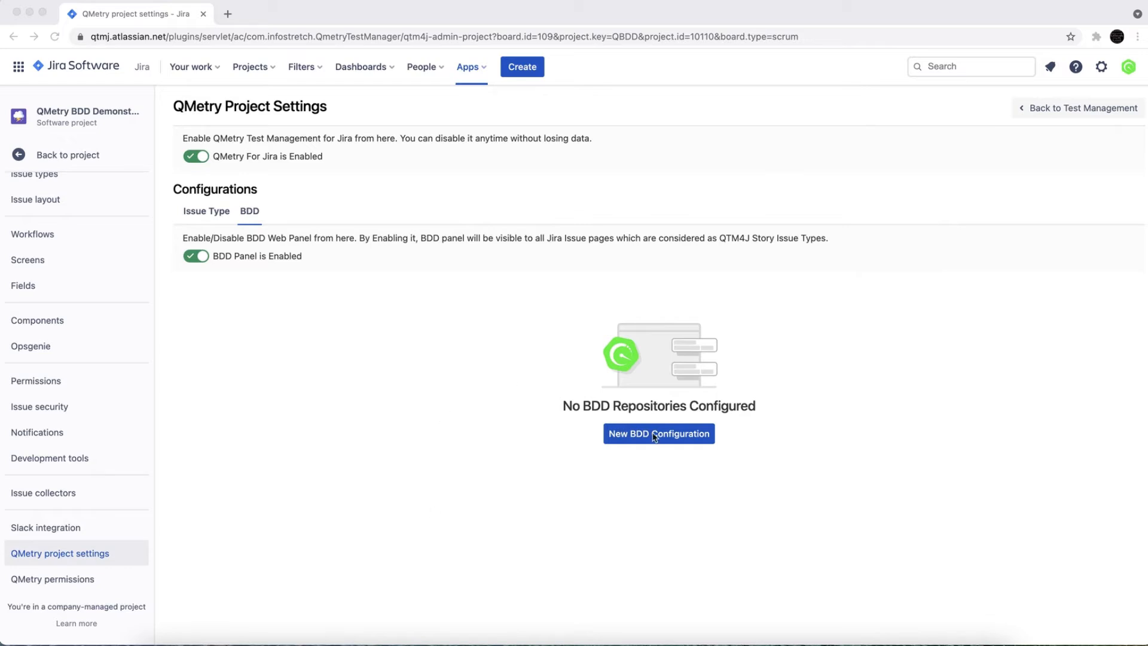
click(644, 459)
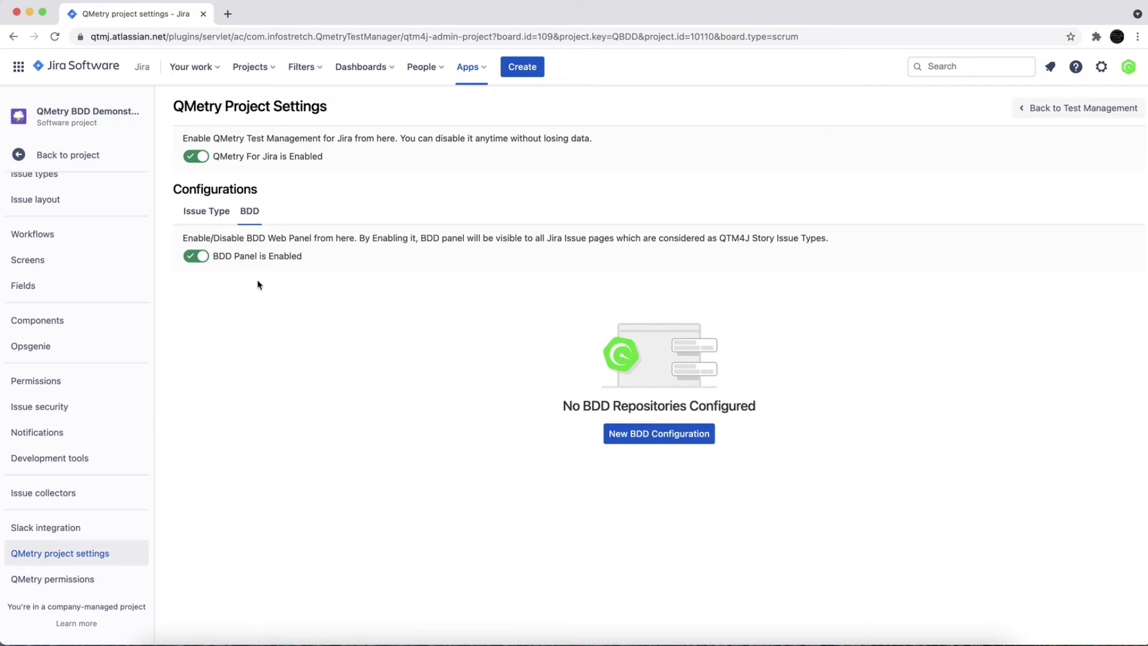
click(642, 438)
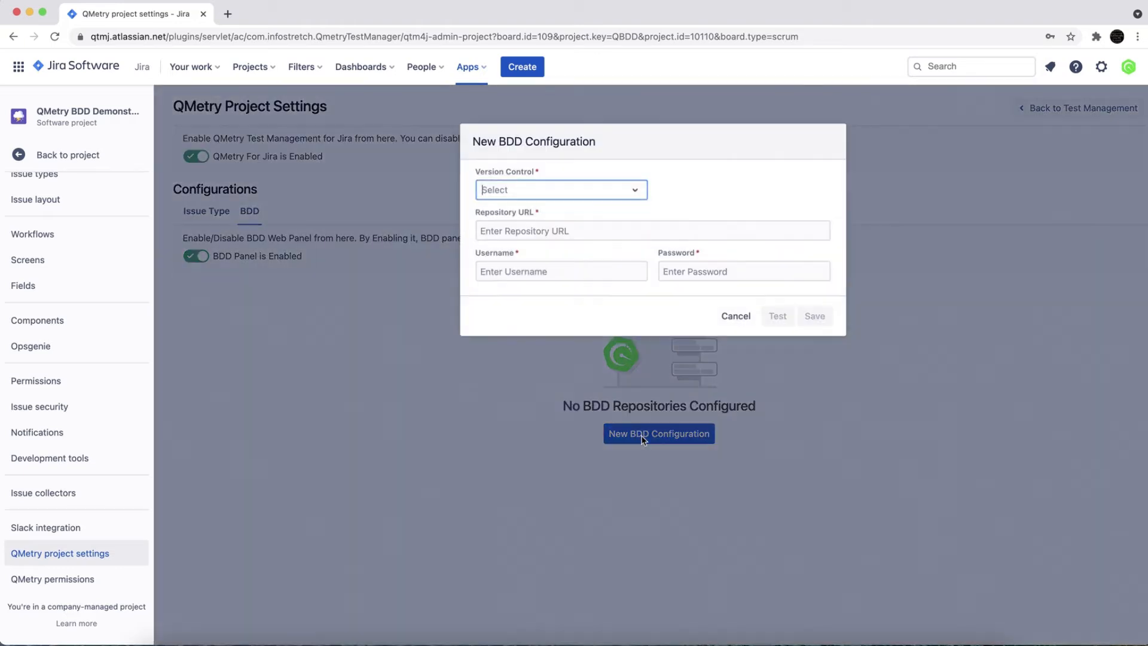
click(635, 191)
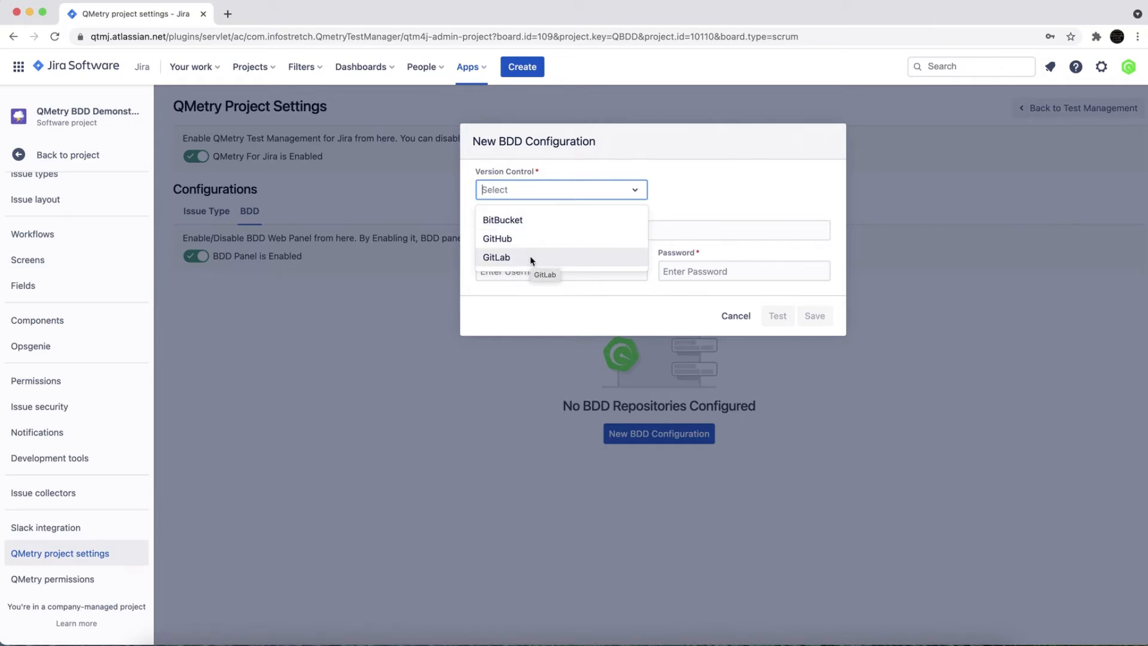
click(542, 226)
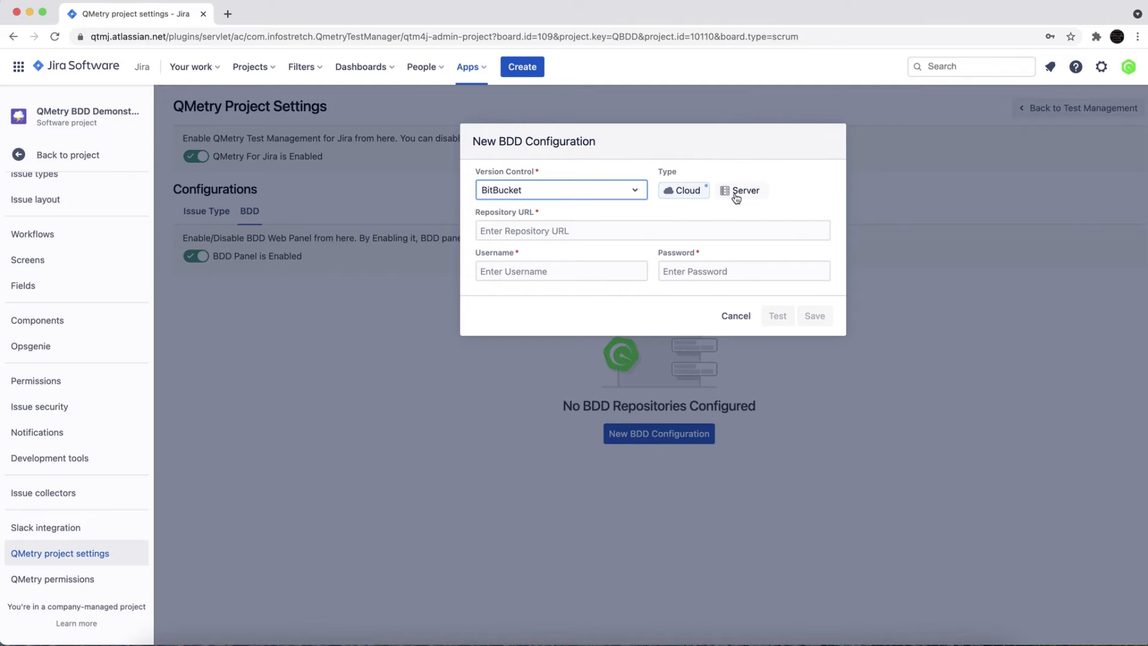
click(534, 230)
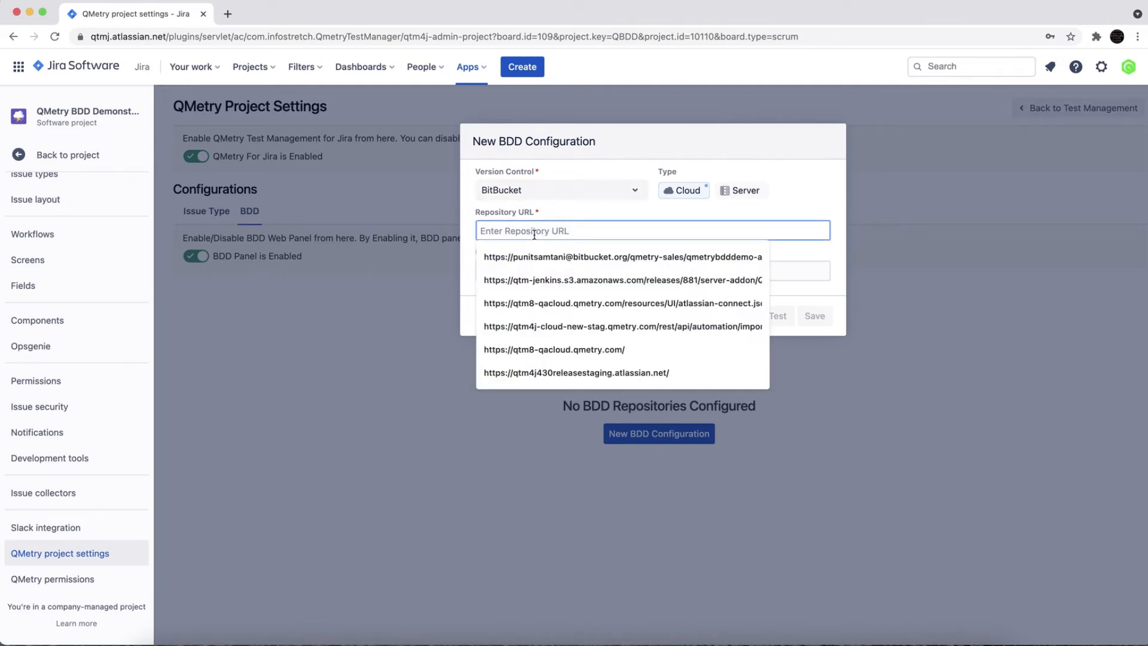
key(Down)
key(Return)
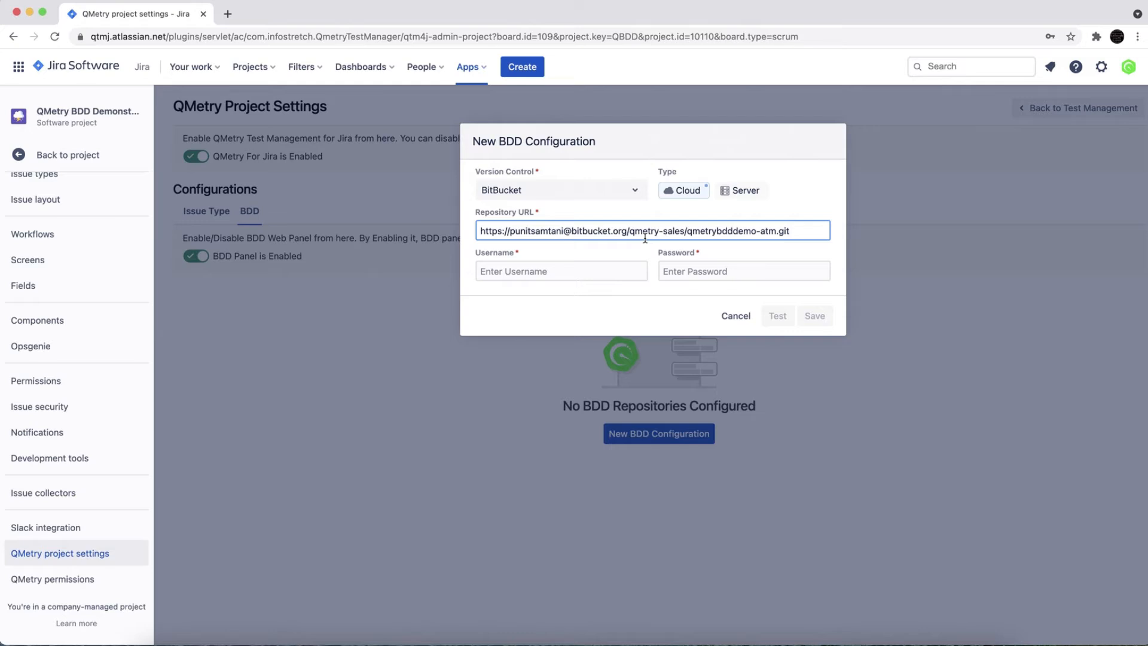
Step: Fill in the repository account's username and password in the new BDD configuration
click(552, 269)
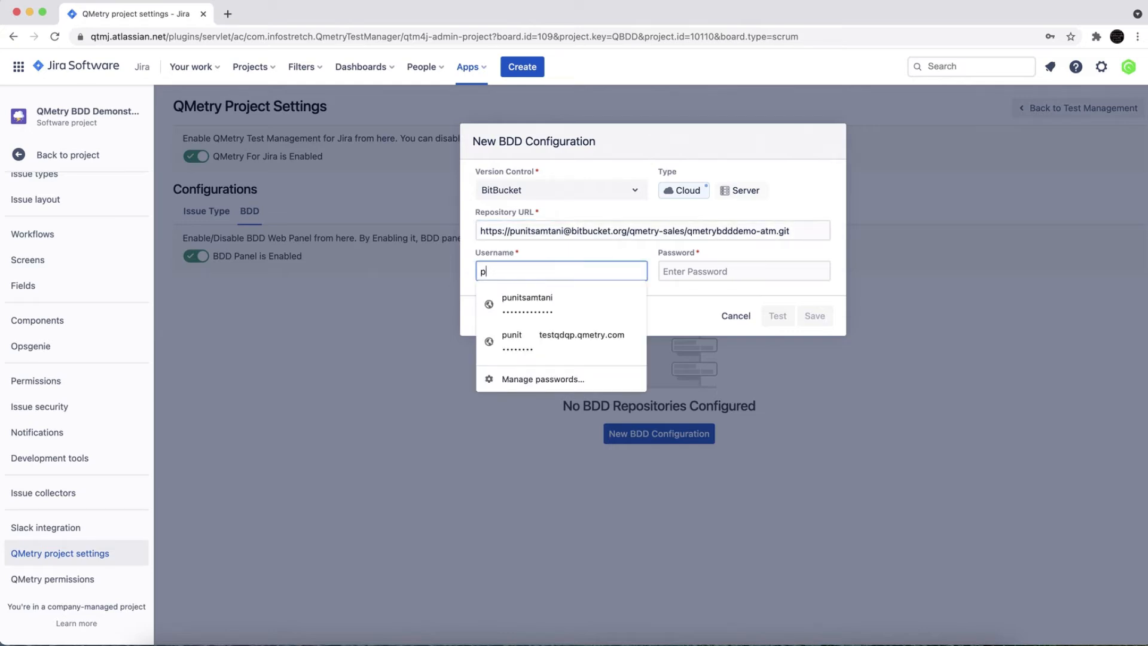
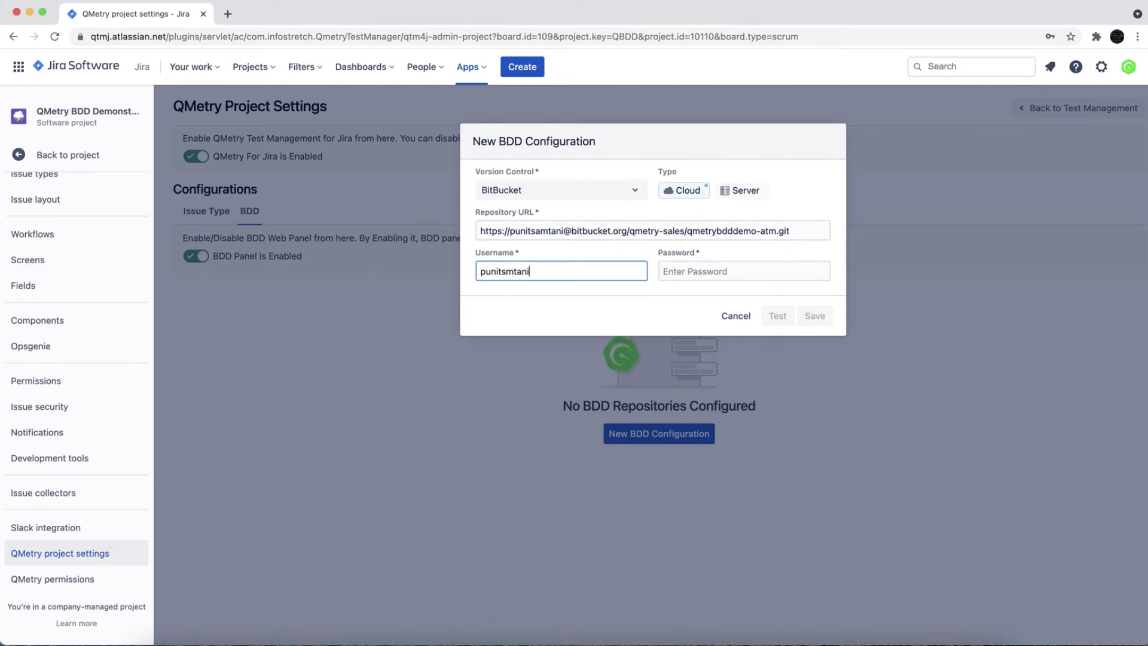
key(Tab)
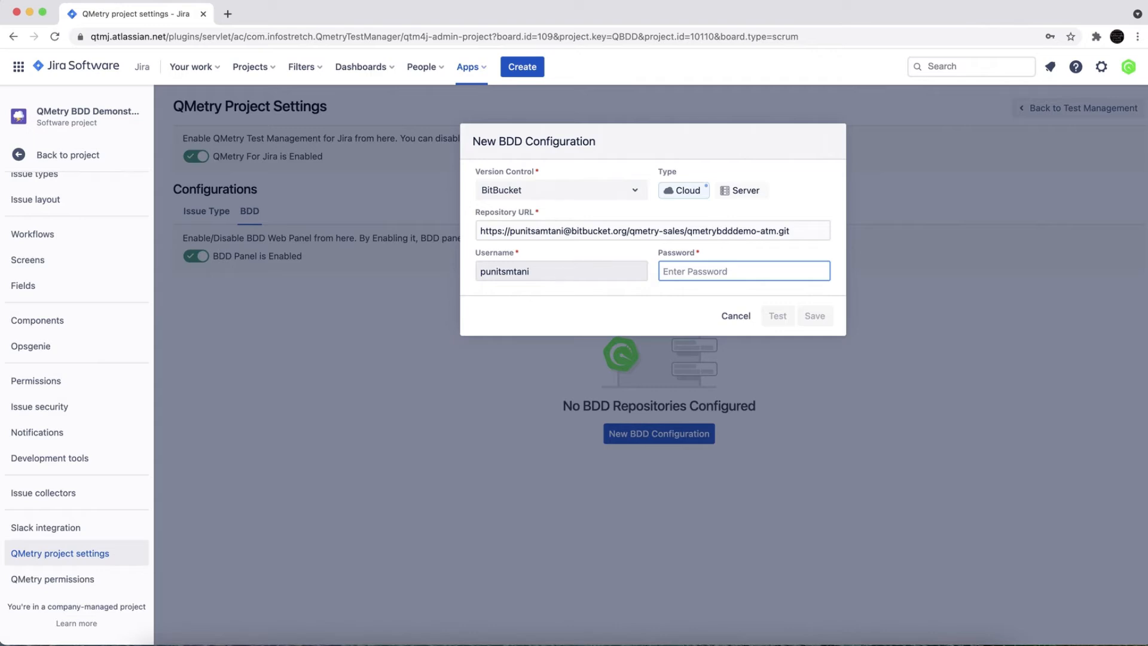
click(504, 272)
text(a)
click(683, 270)
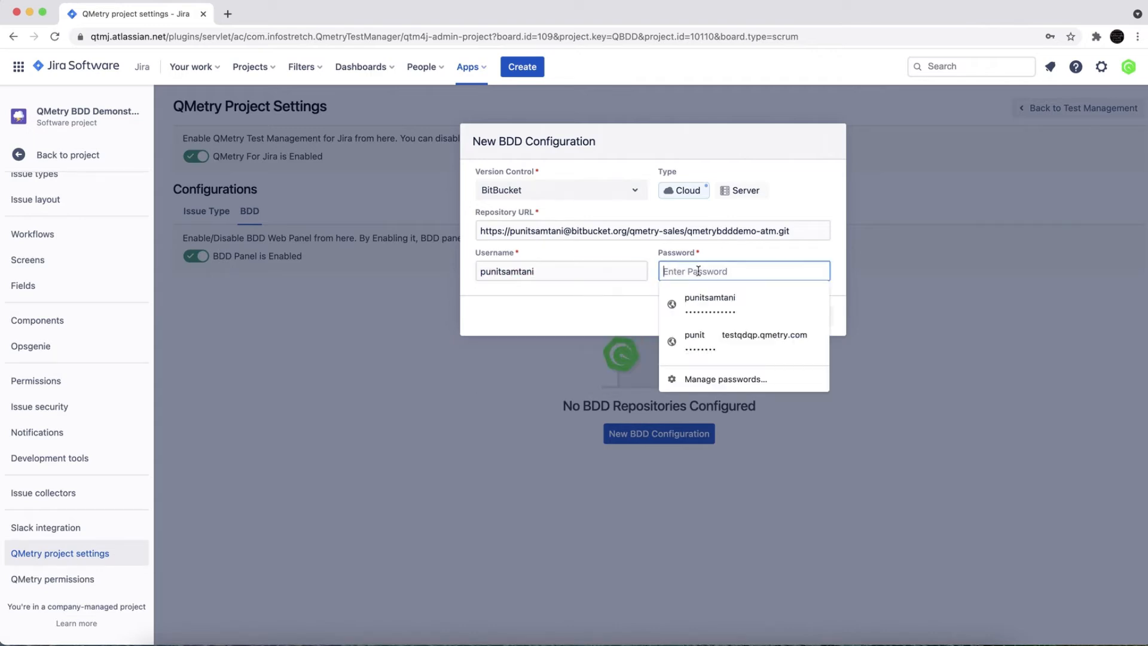
text(*************)
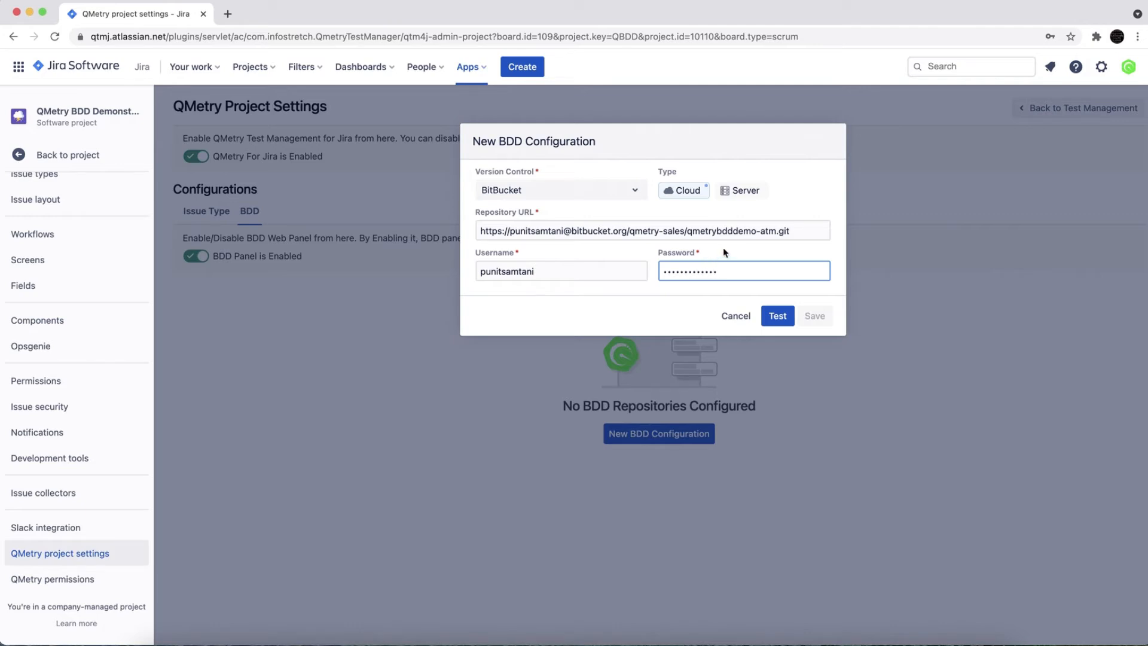
Step: Test the repository connection and save the BDD configuration
click(775, 320)
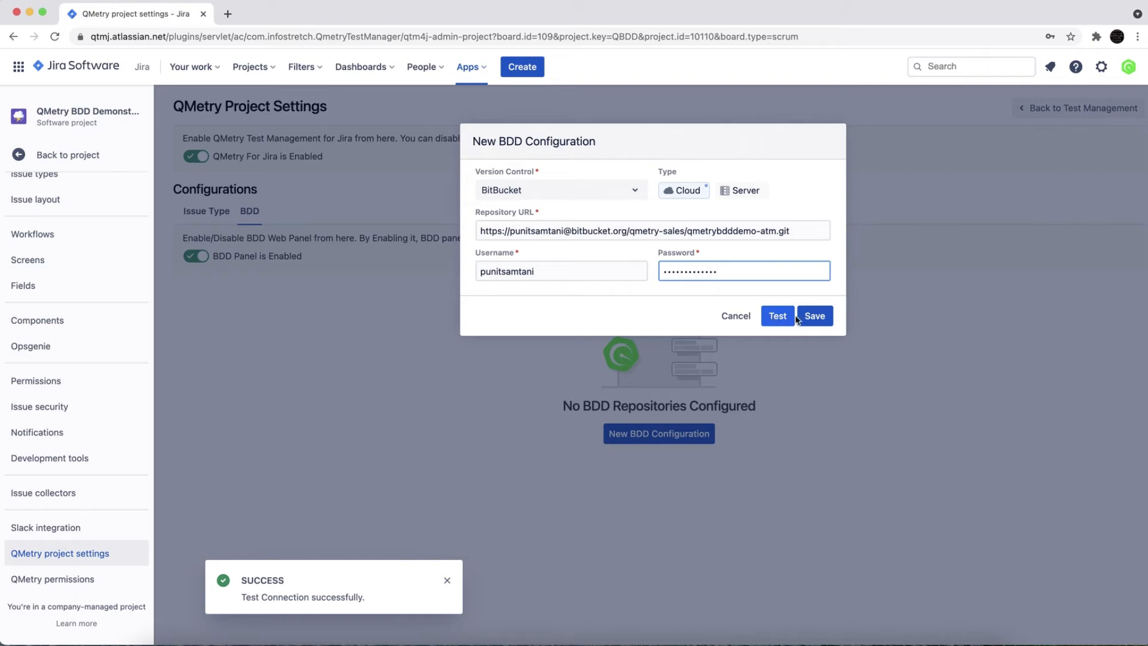
click(817, 317)
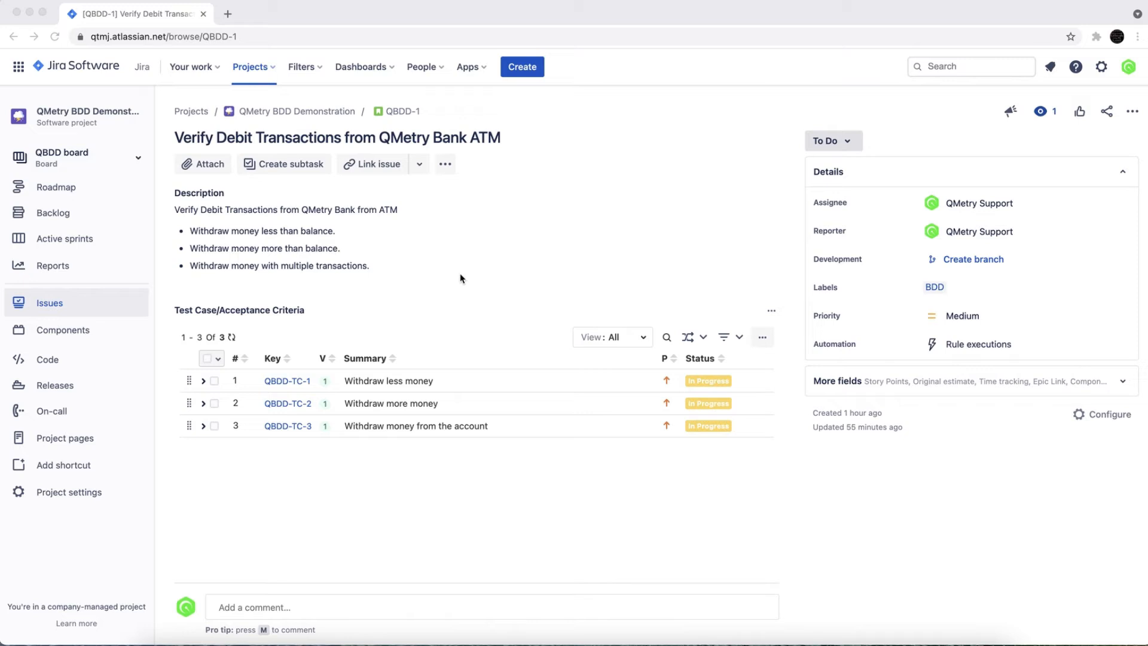
Step: Display the BDD editor on the story Verify Debit Transactions from QMetry Bank ATM
click(447, 174)
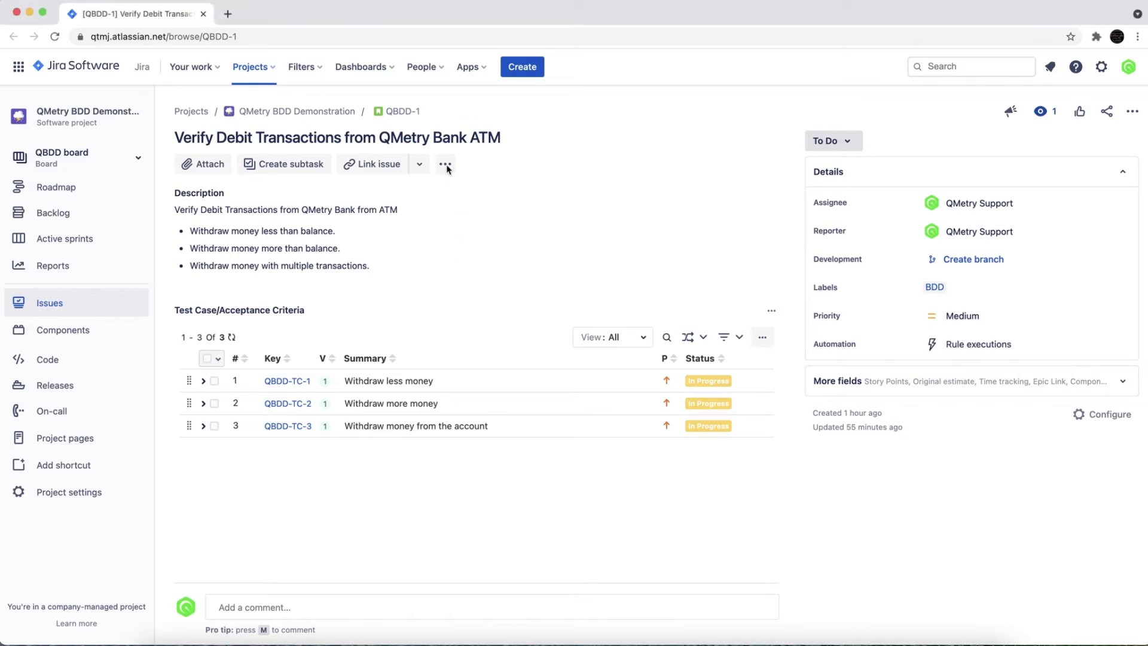
click(446, 165)
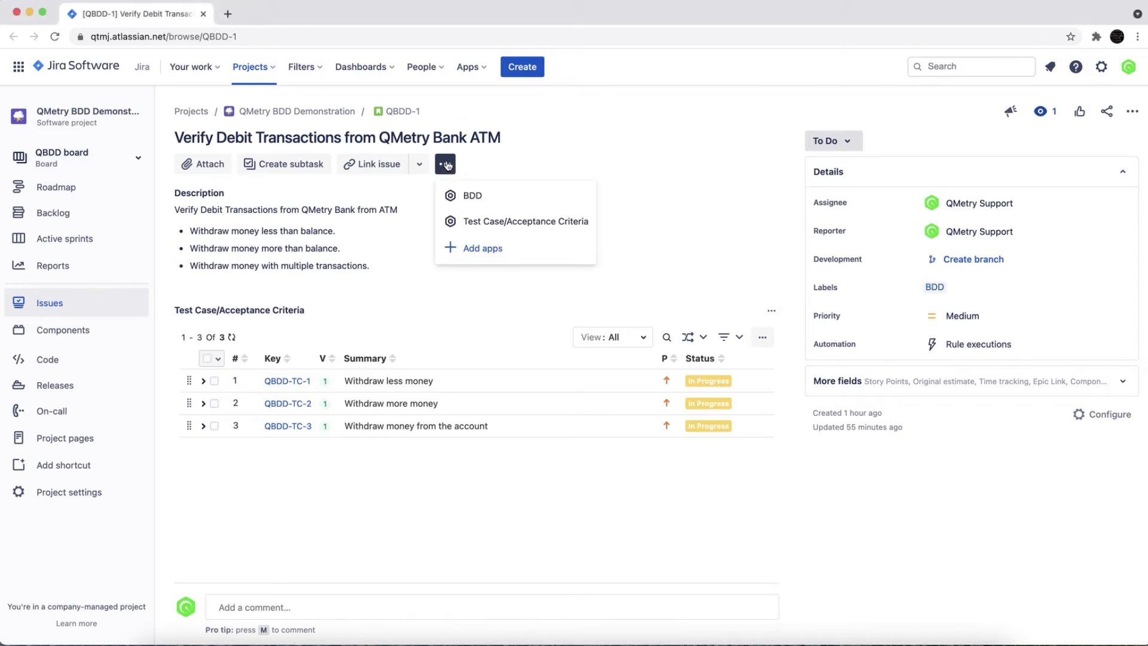
click(467, 195)
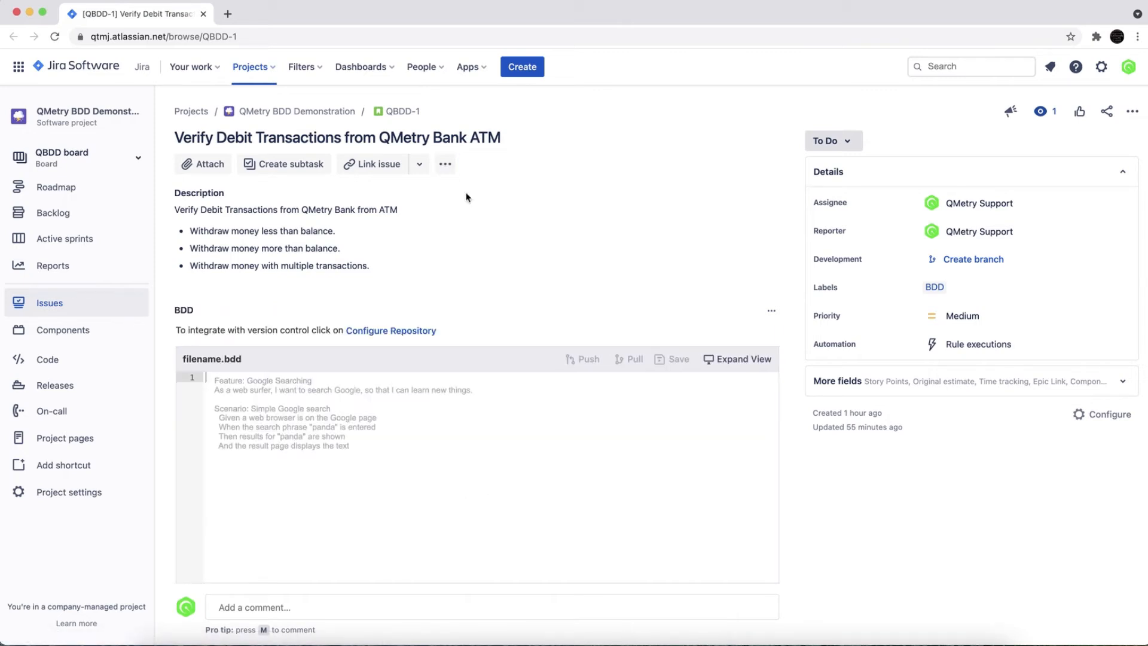
scroll(466, 415, down, 2)
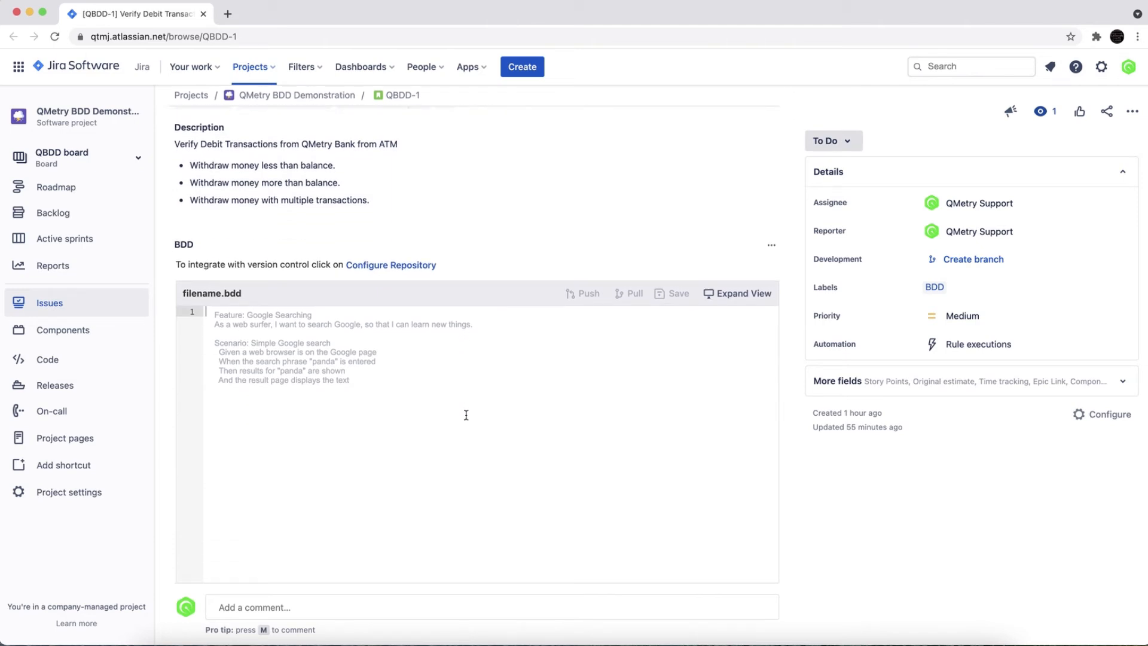
Step: Paste the Banking feature with its two withdrawal scenarios, scenario outline and examples table into the story's BDD editor
text(Feature: Banking   As a user   I want to use a ATM Trasanction      Scenario: Withdraw less money     Given I have $2000 on my account     When I withdraw $500     Then I get $500 from the ATM      Scenario: Withdraw more money     Given I have $150 on my account     When I withdraw $1000     Then I get $0 from the ATM      Scenario Outline: Withdraw money from the account     Given I have $<balance> on my account     When I withdraw $<withdraw>     Then I get $<received> from the ATM      Examples:     | balance| withdraw | received |     | 500 | 50 | 50 |     | 1000 | 100 | 100 |     | 300 | 40 | 40 |)
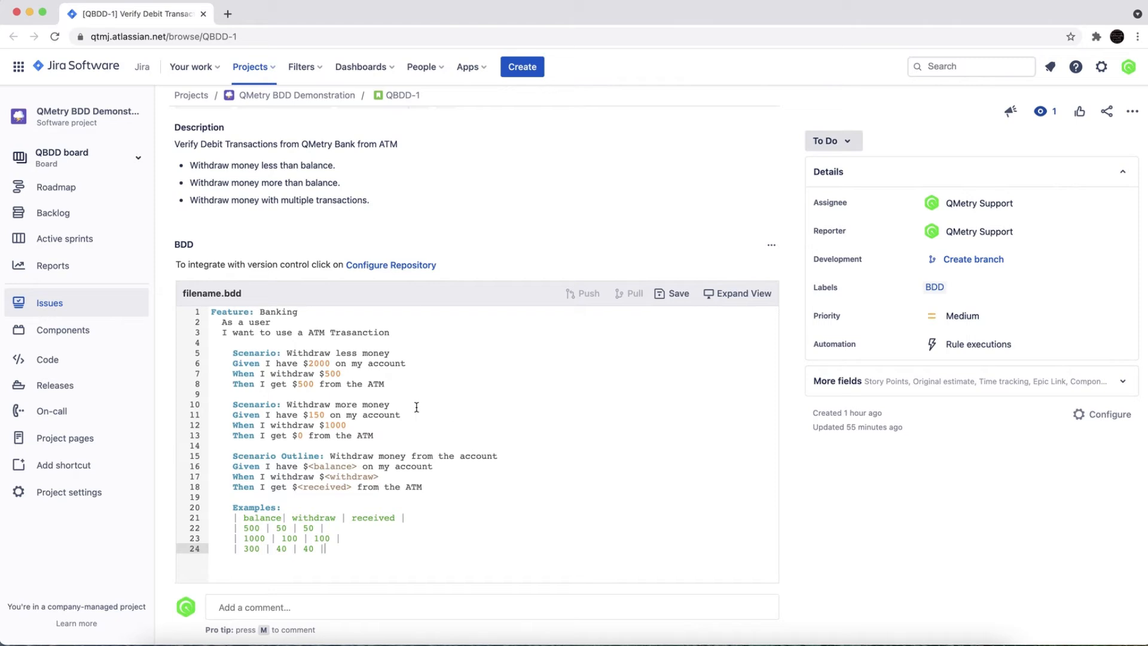
scroll(353, 383, down, 1)
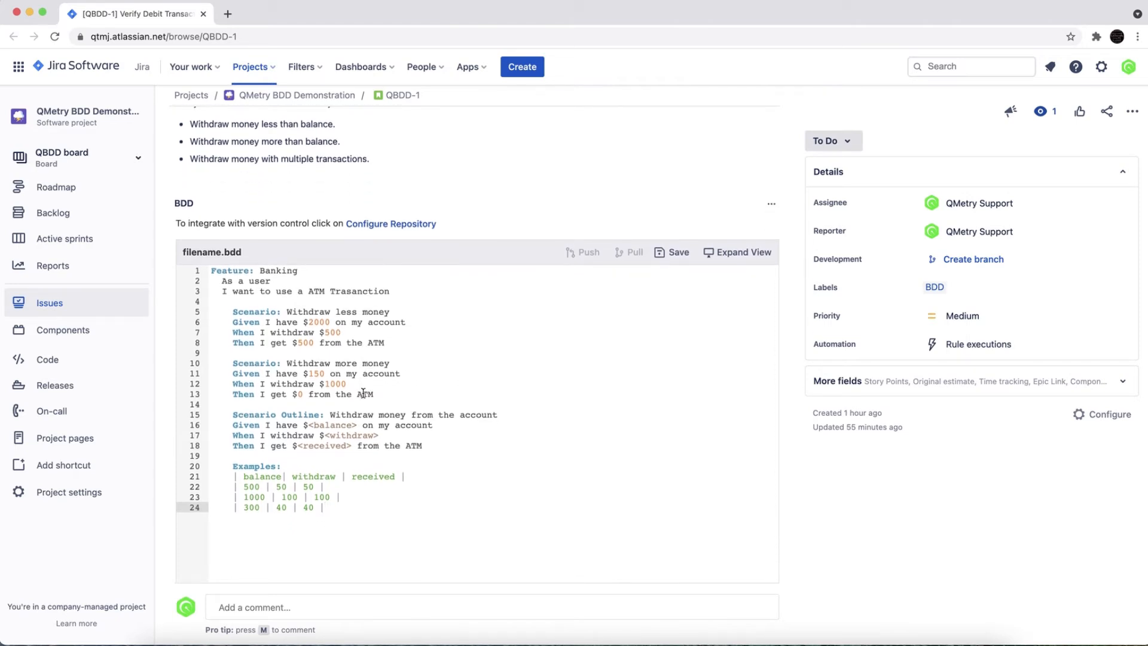
scroll(363, 393, down, 1)
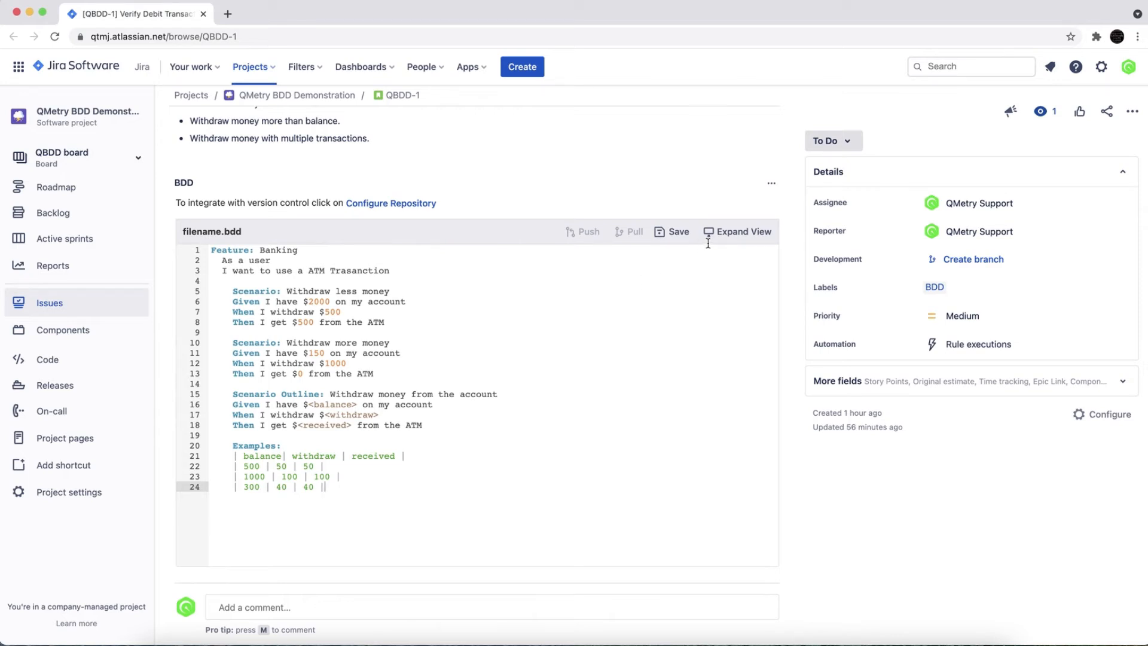
Step: Open the repository configuration for the BDD and choose BitBucket version control with the root folder / as folder path
click(740, 240)
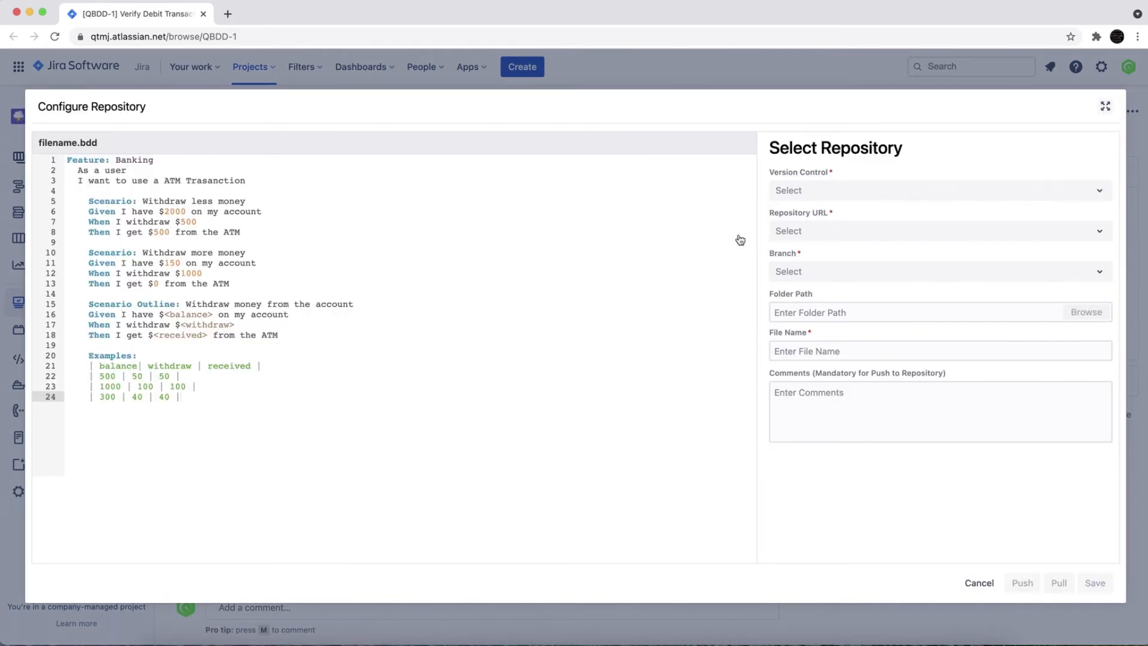
click(834, 193)
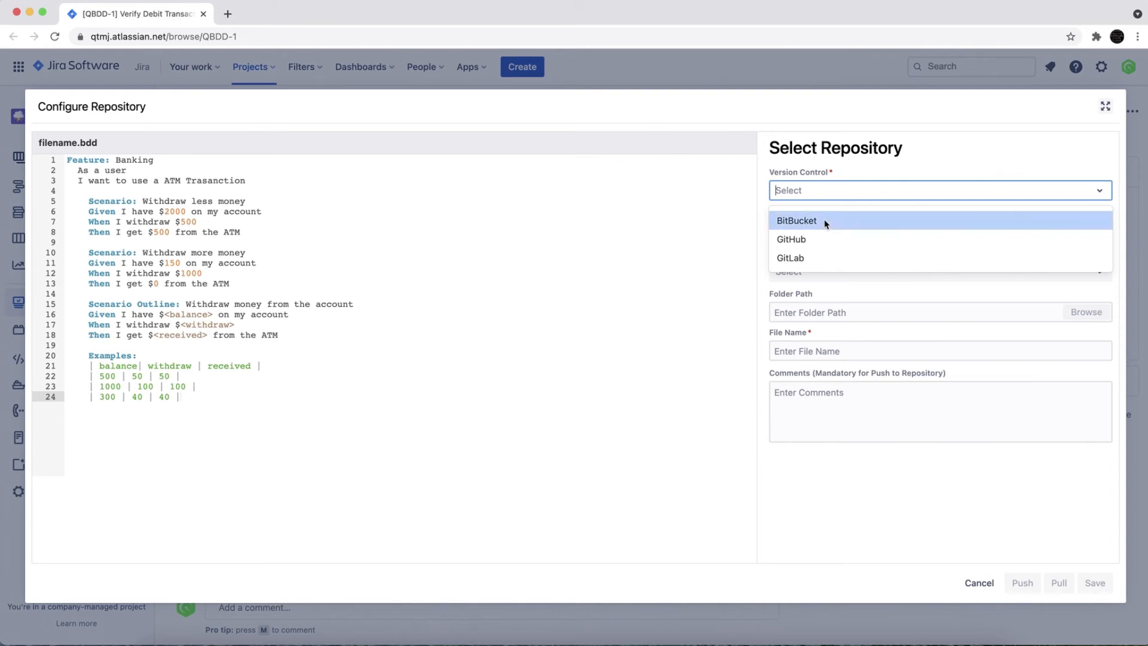
click(825, 221)
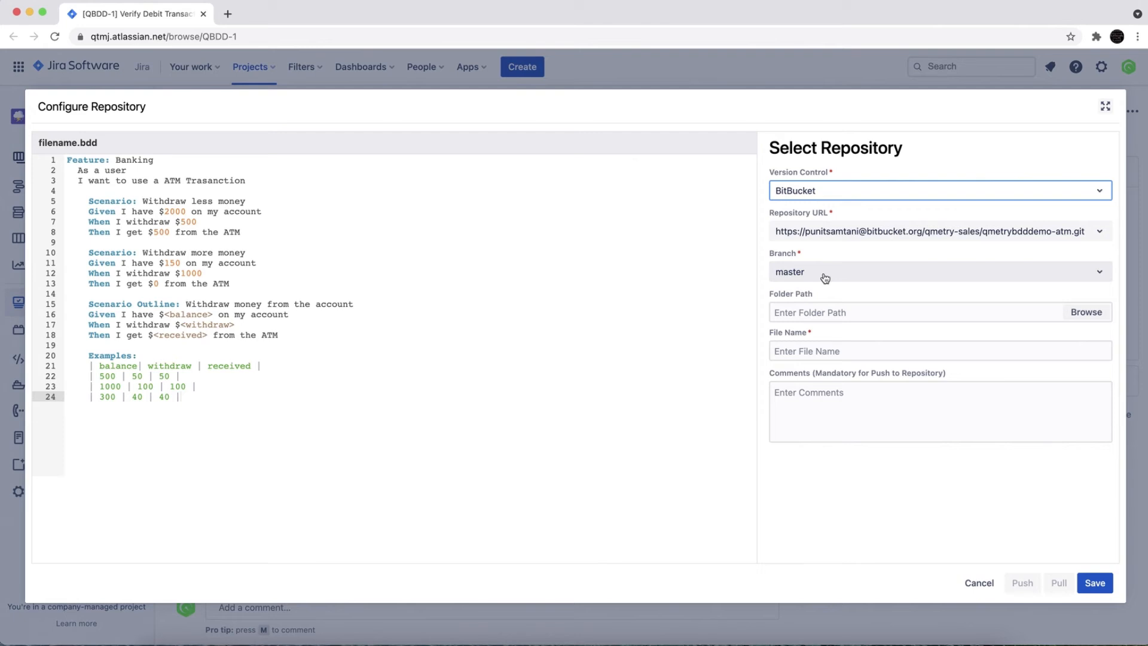
click(1082, 312)
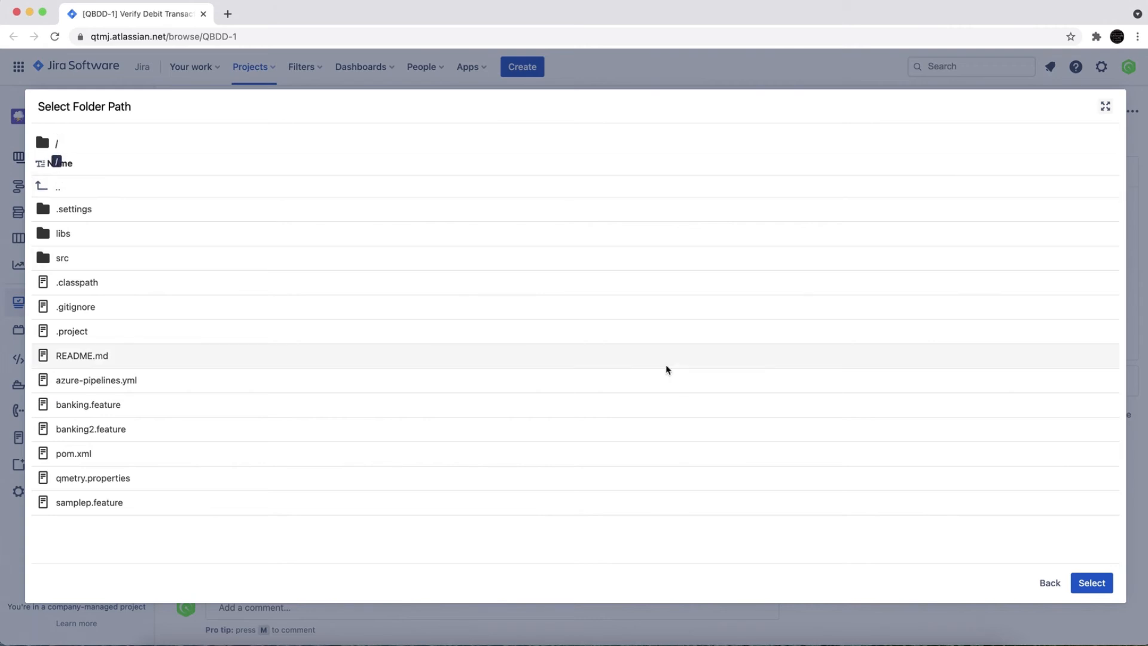
click(1100, 583)
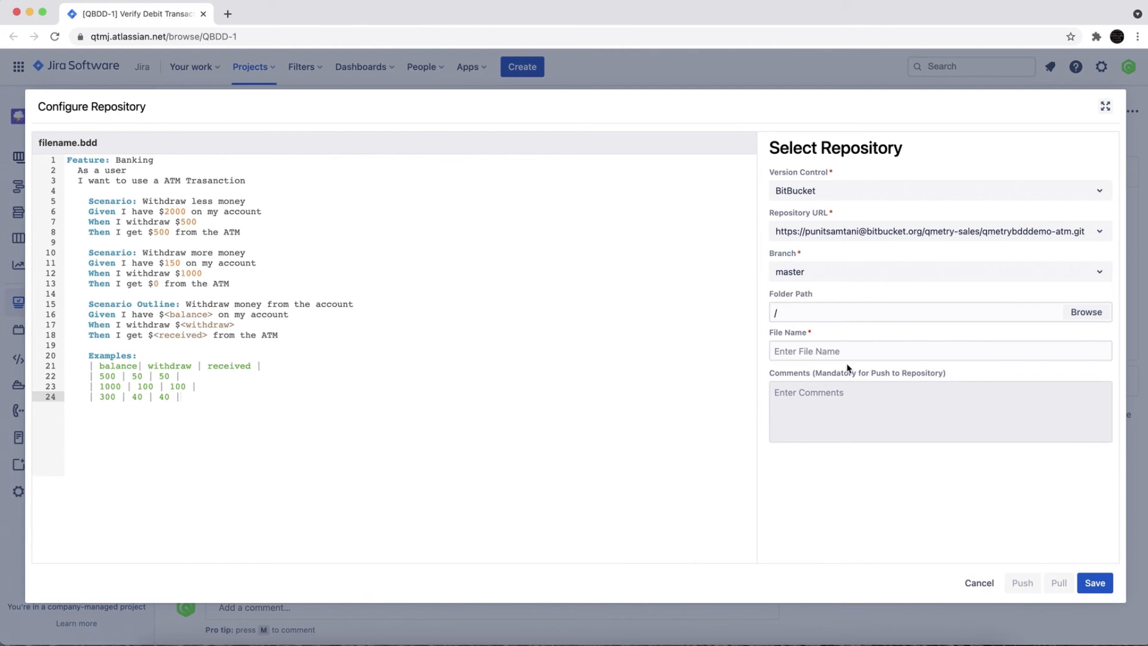
Step: Set the repository file name to banking.feature and enter "pull" as the comment
click(827, 357)
text(banking.feature)
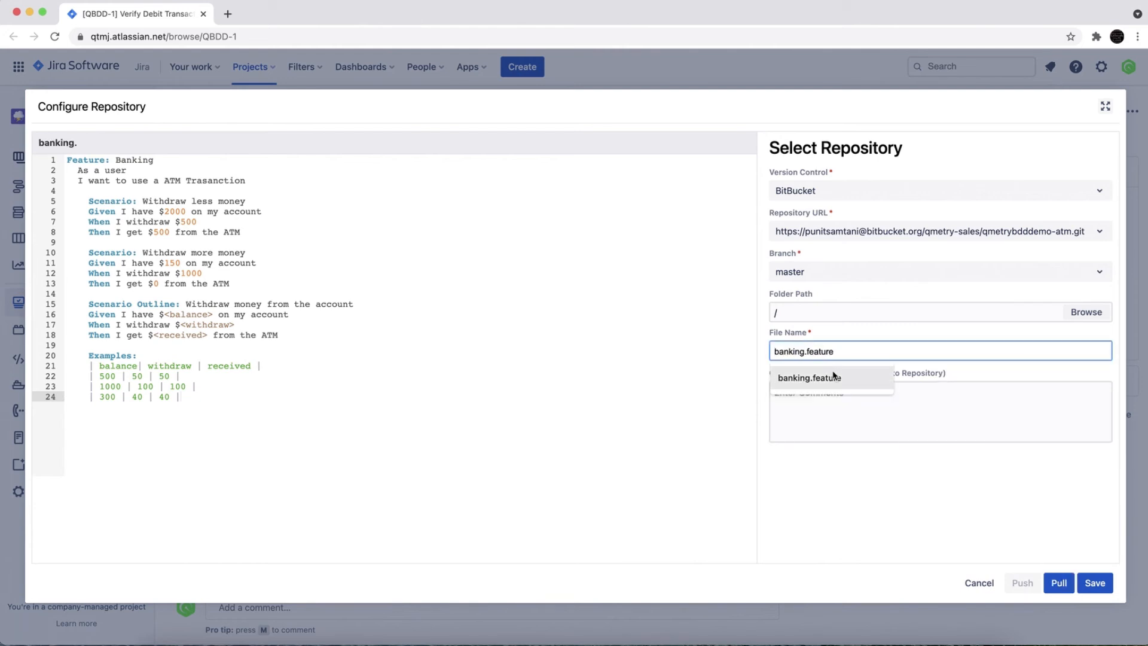
click(834, 378)
click(820, 404)
text(pull)
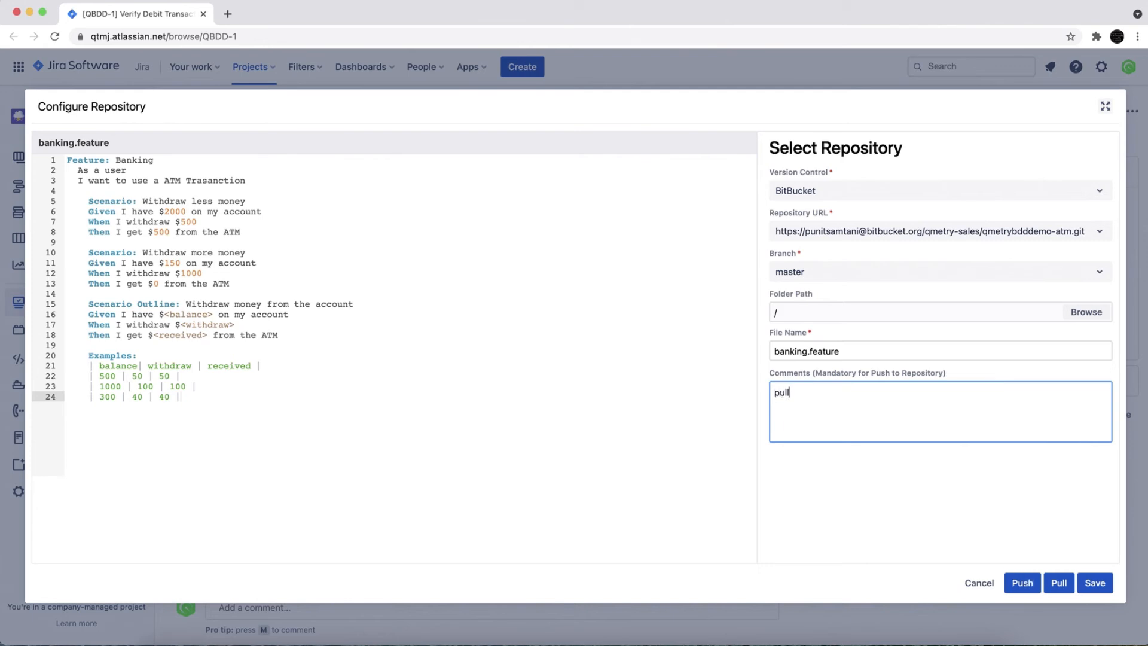
Step: Pull banking.feature from the repository over the current BDD content, then save and close the repository configuration
click(1056, 585)
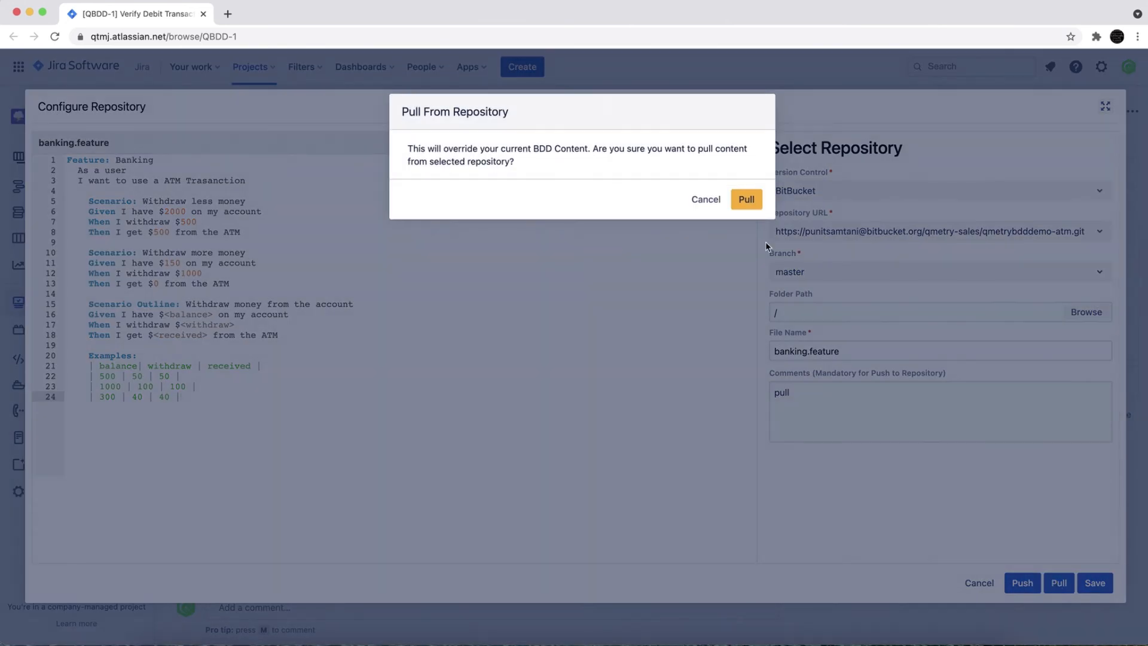
click(752, 207)
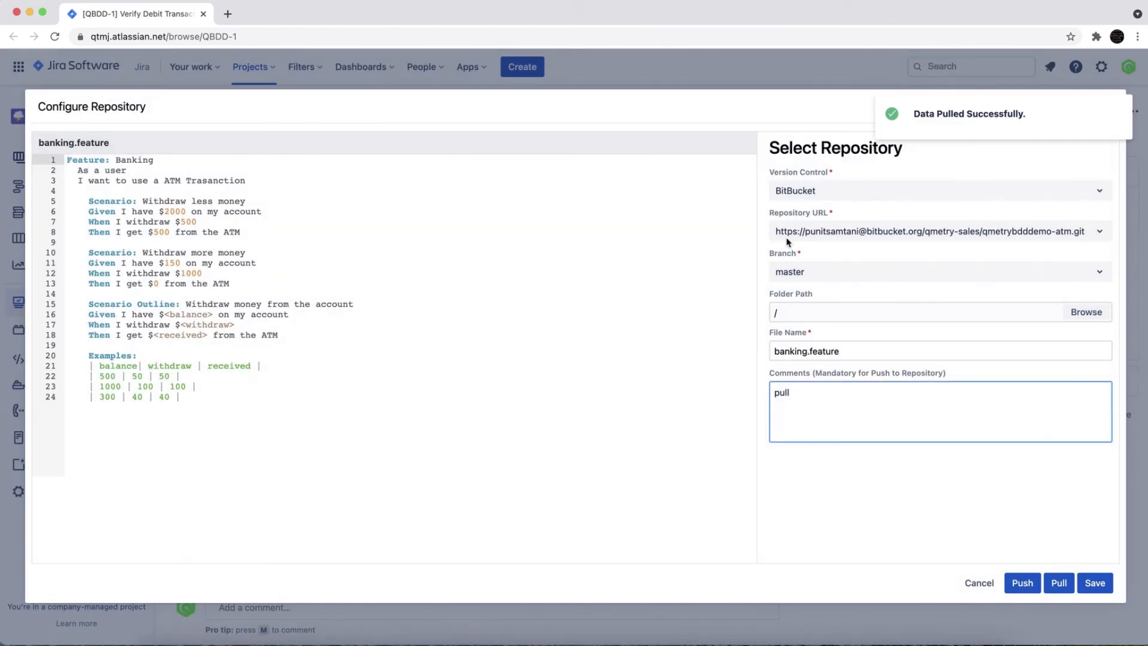
click(1096, 588)
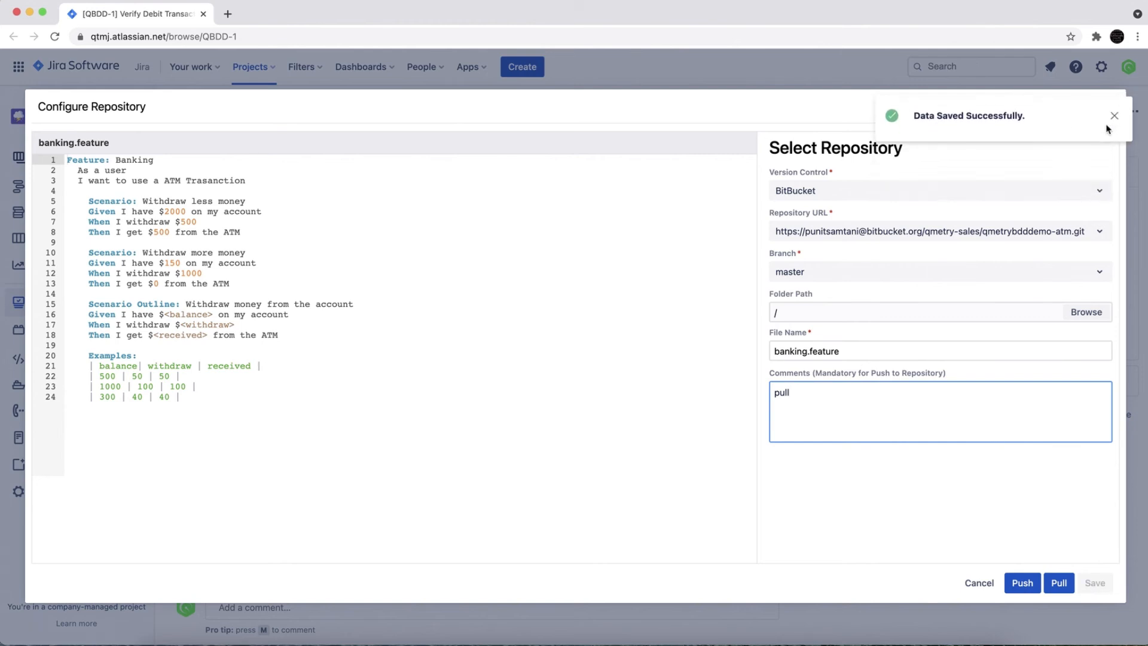
click(973, 584)
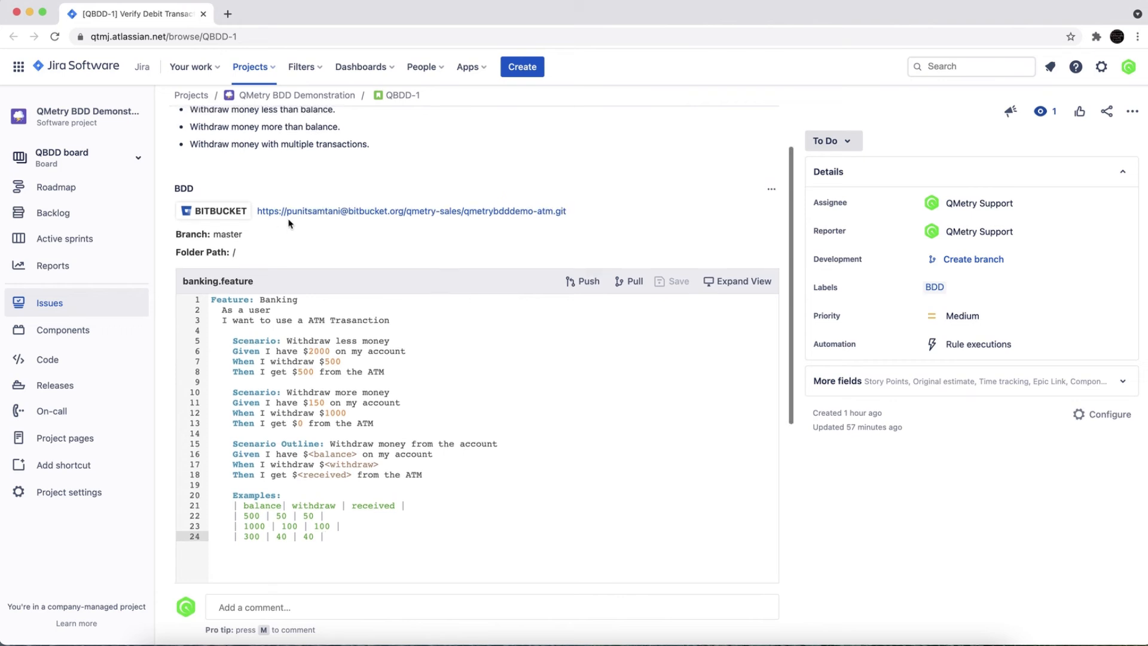
Step: Examine the story's linked BitBucket repository, branch, folder path and feature file name alongside its description
scroll(285, 214, up, 3)
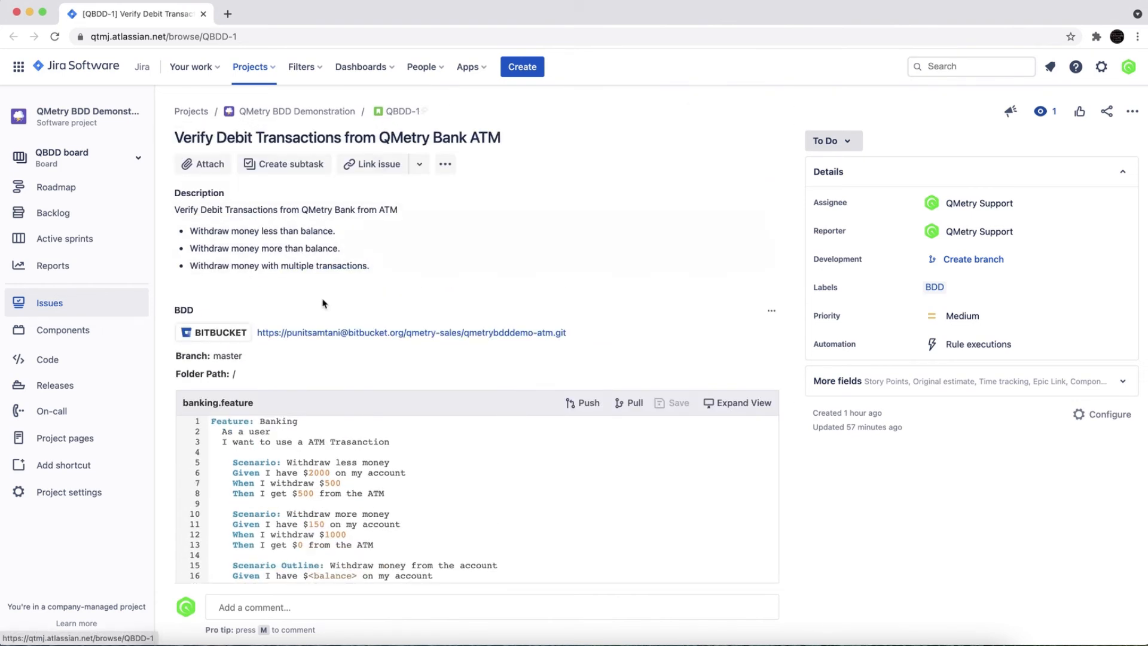
scroll(316, 312, down, 1)
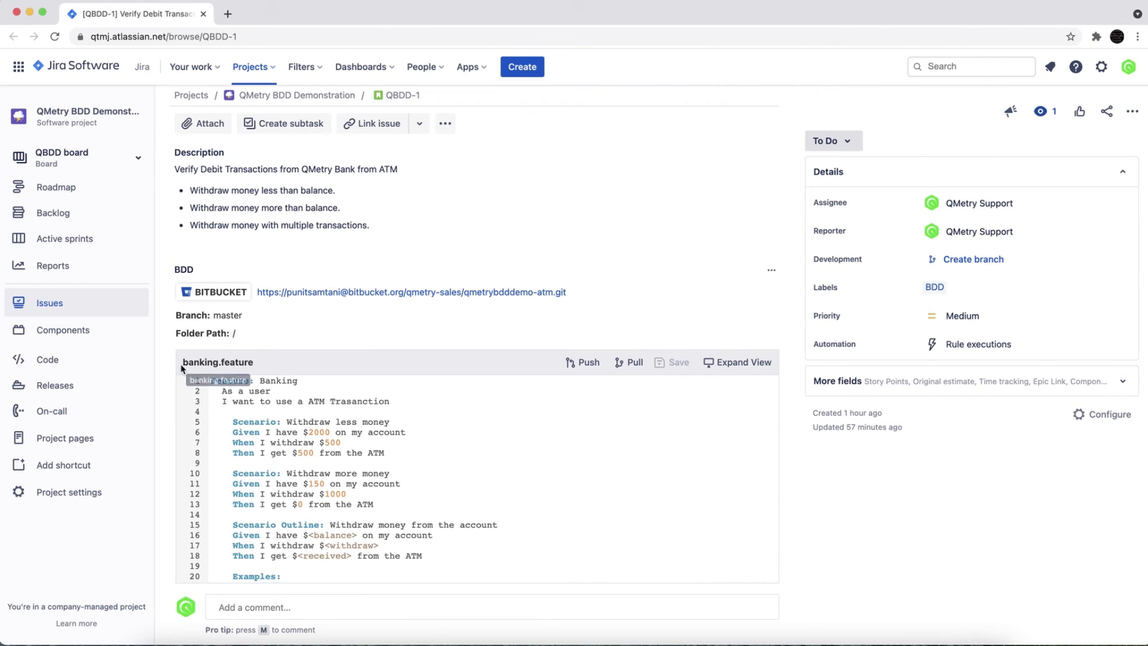
drag(182, 363, 258, 367)
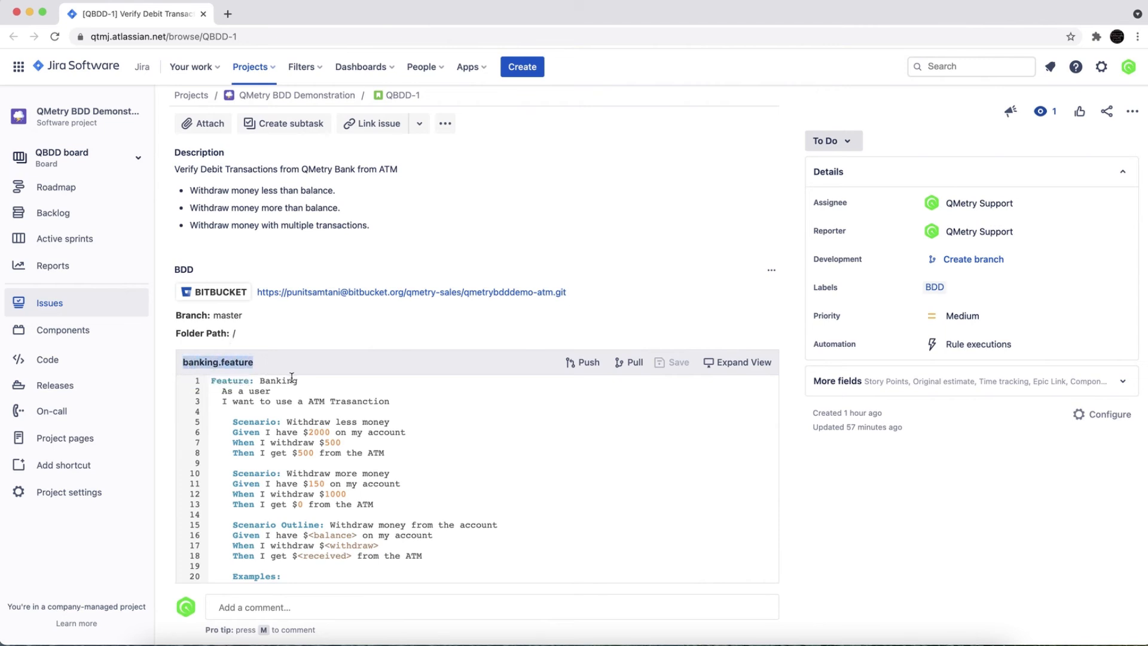
scroll(291, 378, up, 2)
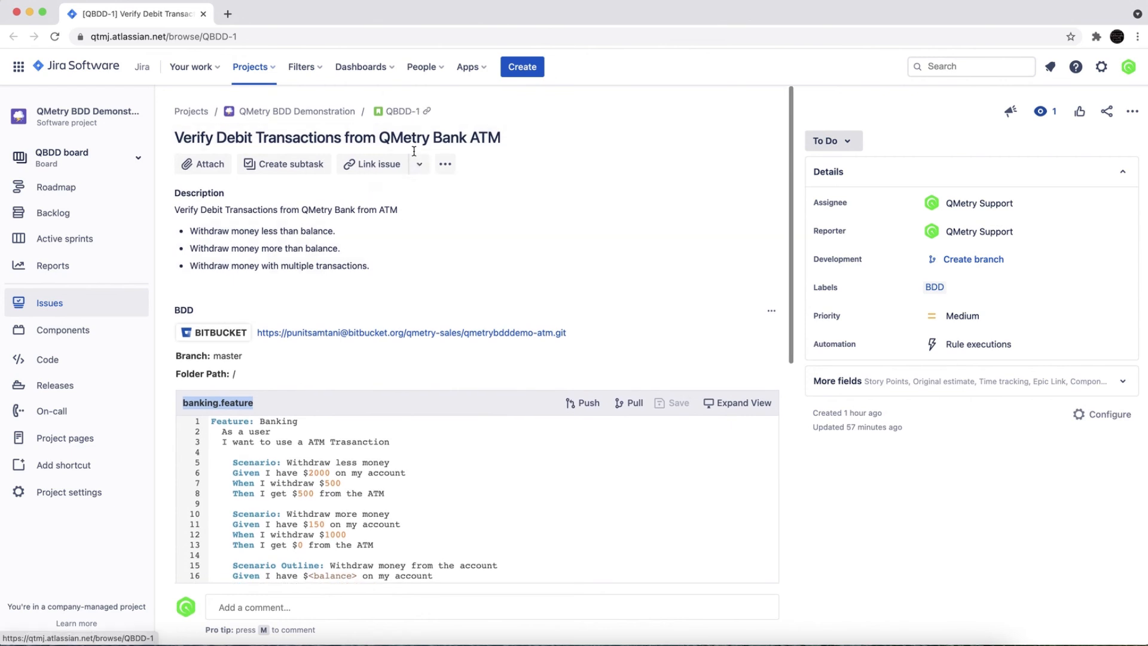
scroll(384, 491, down, 2)
scroll(383, 491, down, 5)
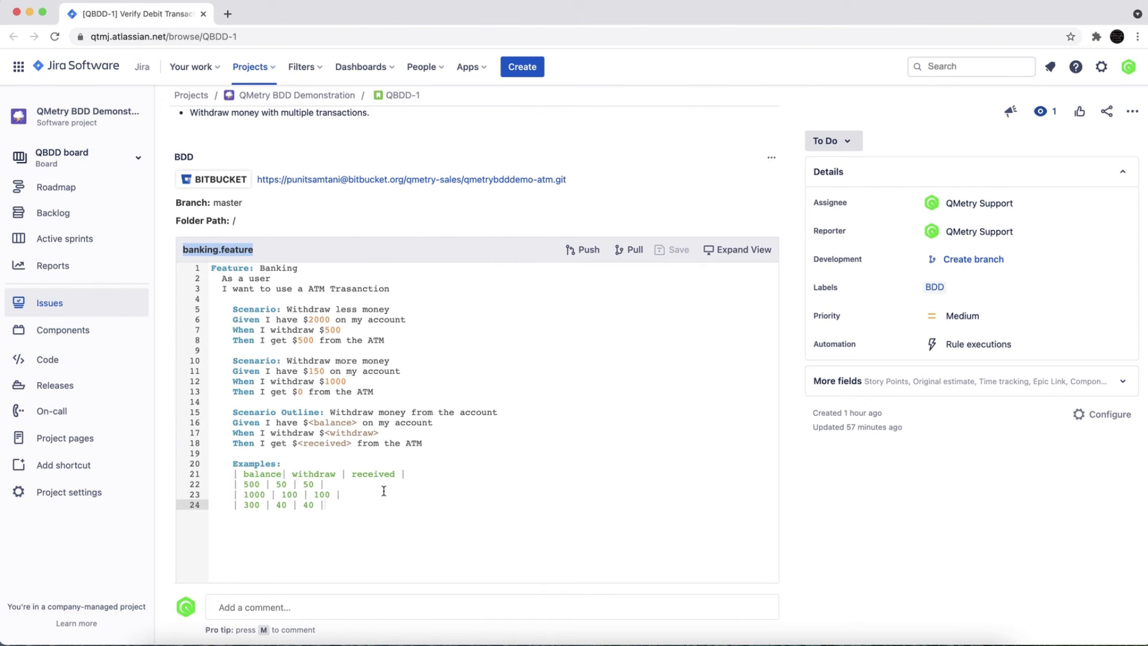
Step: Change the withdrawal amount in the "Withdraw more money" scenario to $2000
click(325, 347)
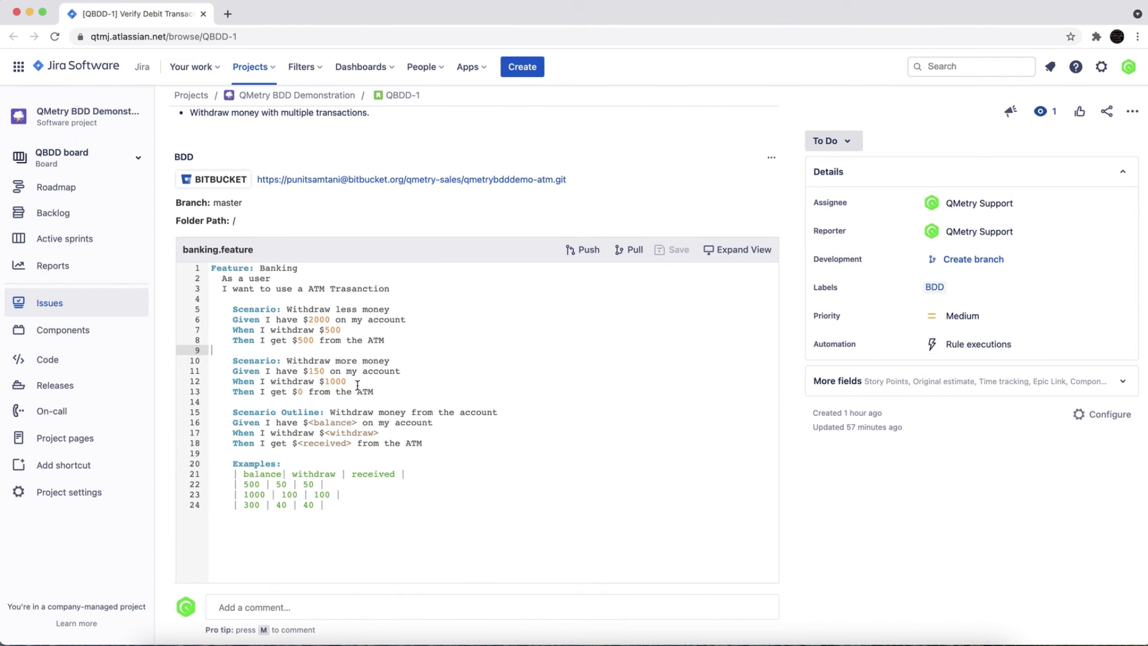
click(330, 382)
key(BackSpace)
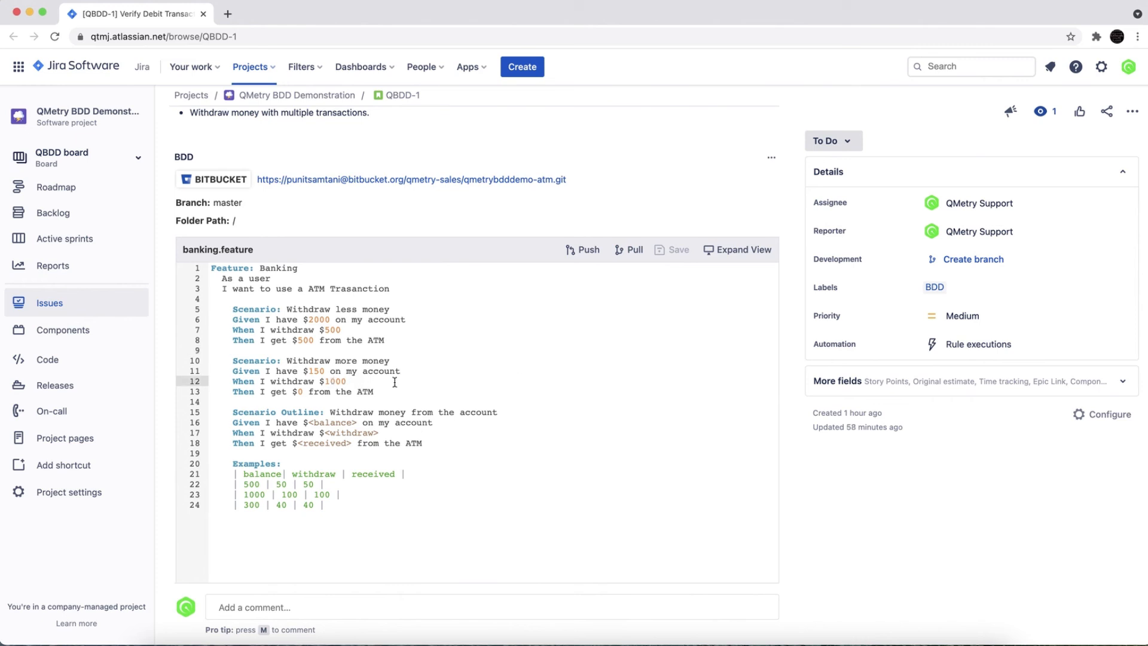
text(2)
Step: Push the edited banking.feature to the repository with the comment "Push Sample Changes"
click(592, 253)
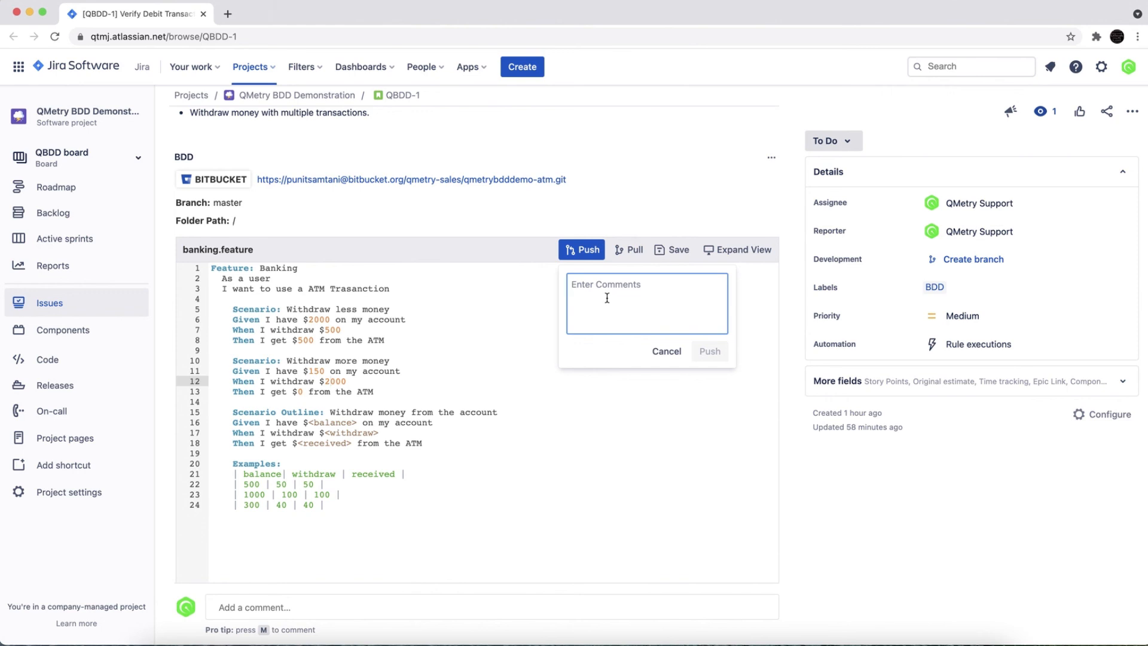
text(Push Sample Chnag)
key(BackSpace)
key(BackSpace)
key(BackSpace)
text(anges)
click(717, 352)
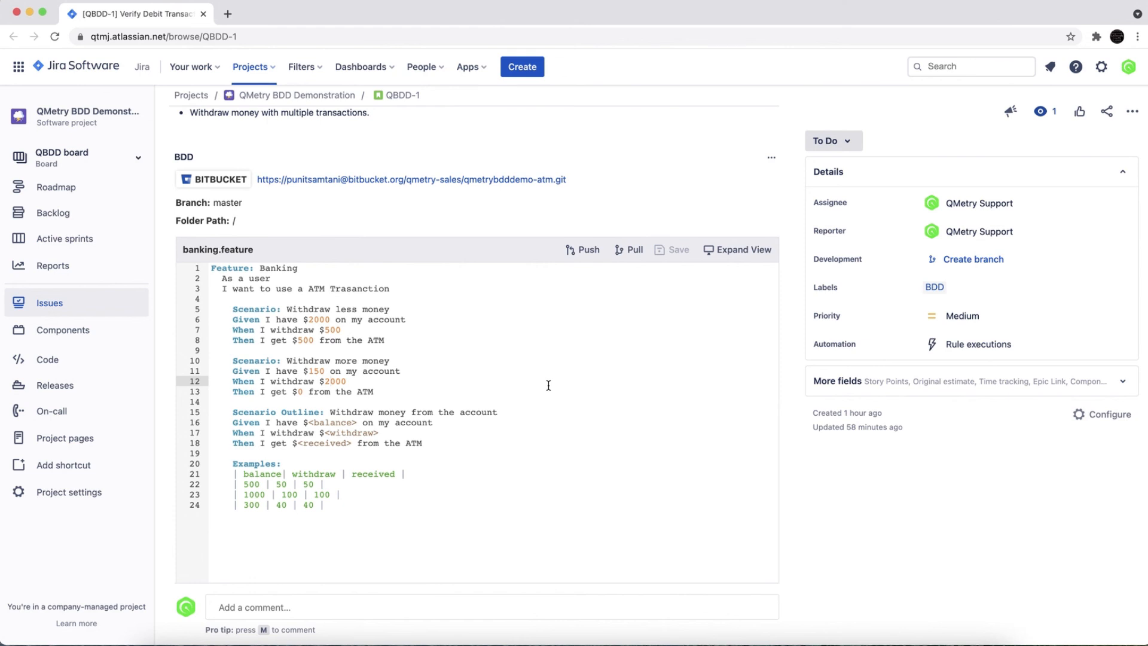
scroll(531, 424, up, 1)
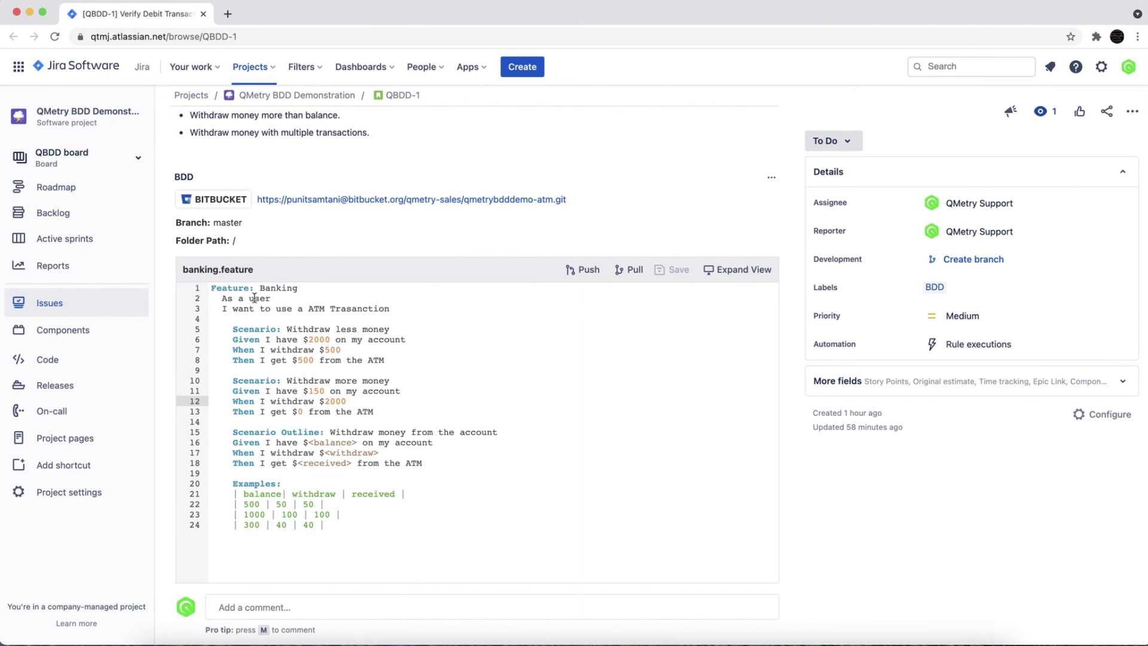
scroll(276, 350, up, 2)
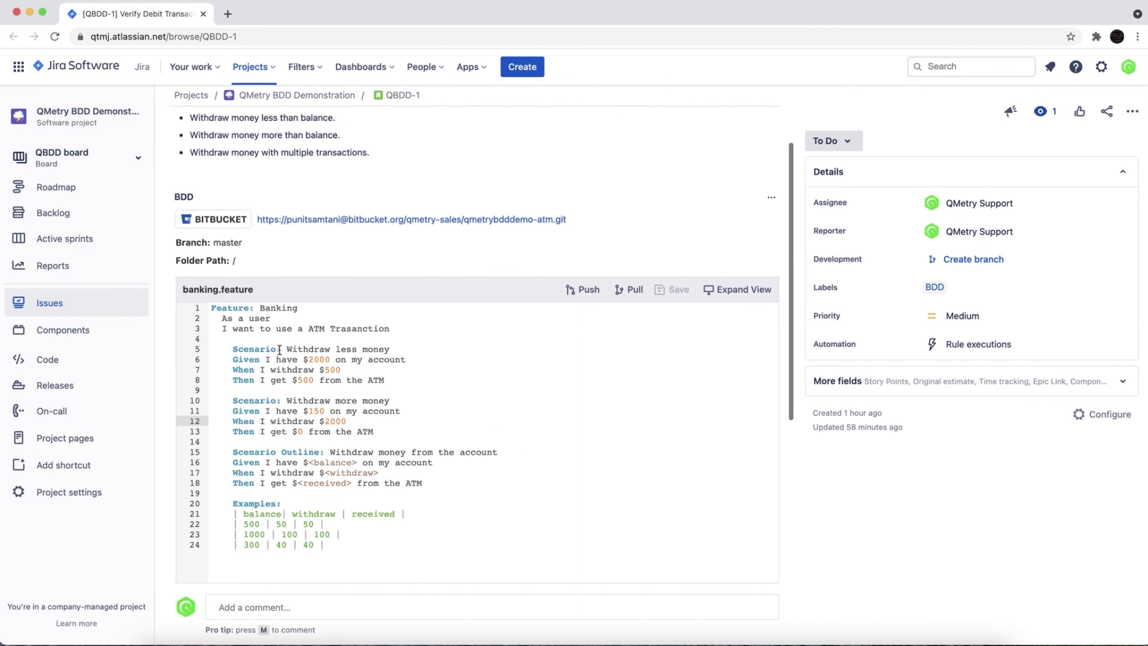